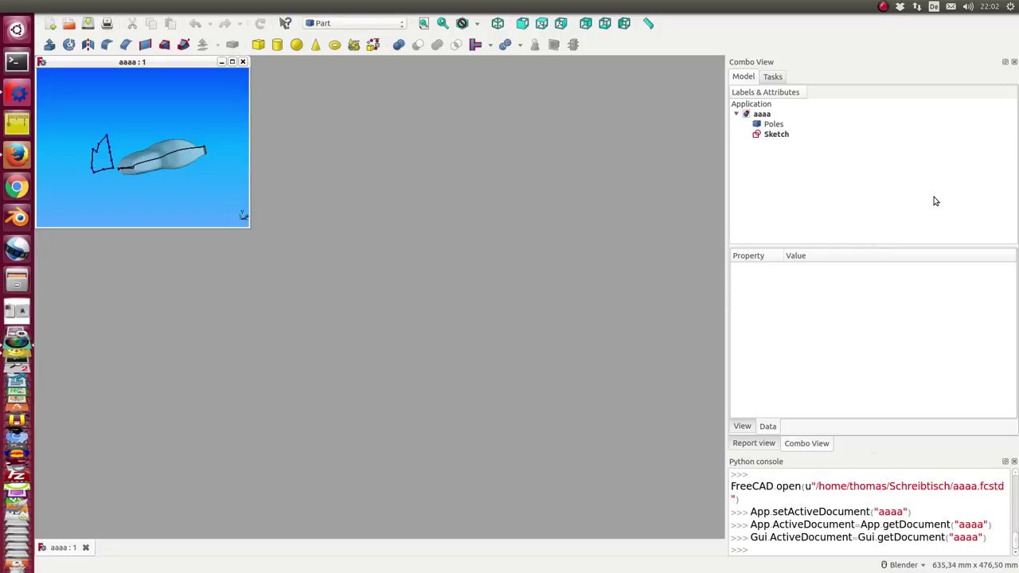
Orbit the aaaa model showing the Poles surface and Sketch to a new viewing angle.
{"action": "middle_click_drag", "start_coordinate": [183, 221], "coordinate": [141, 161]}
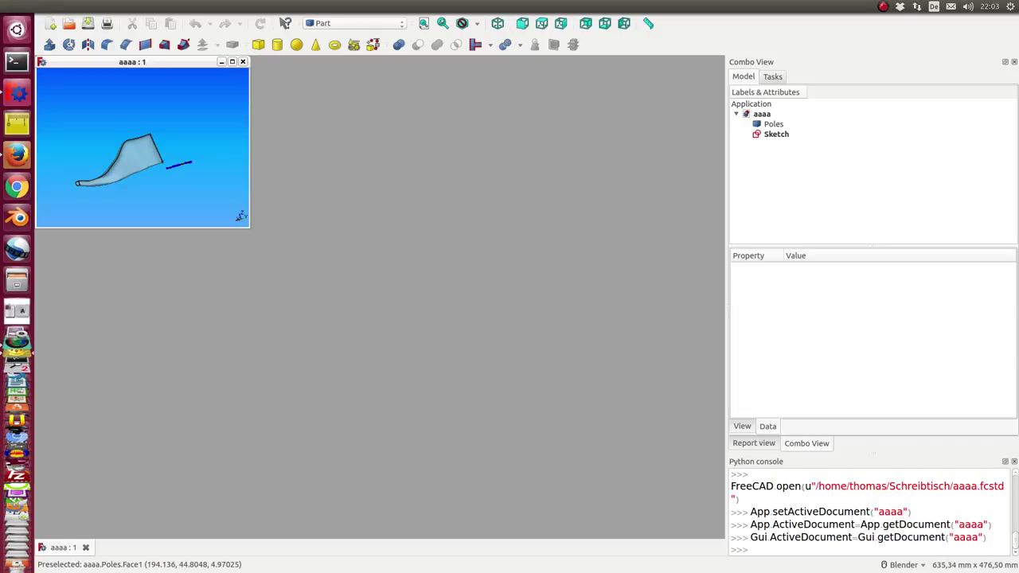
Paste and run the Python console script that creates the linked A3D1 and A2D1 documents.
{"action": "left_click", "coordinate": [793, 530]}
{"action": "key", "text": "Return"}
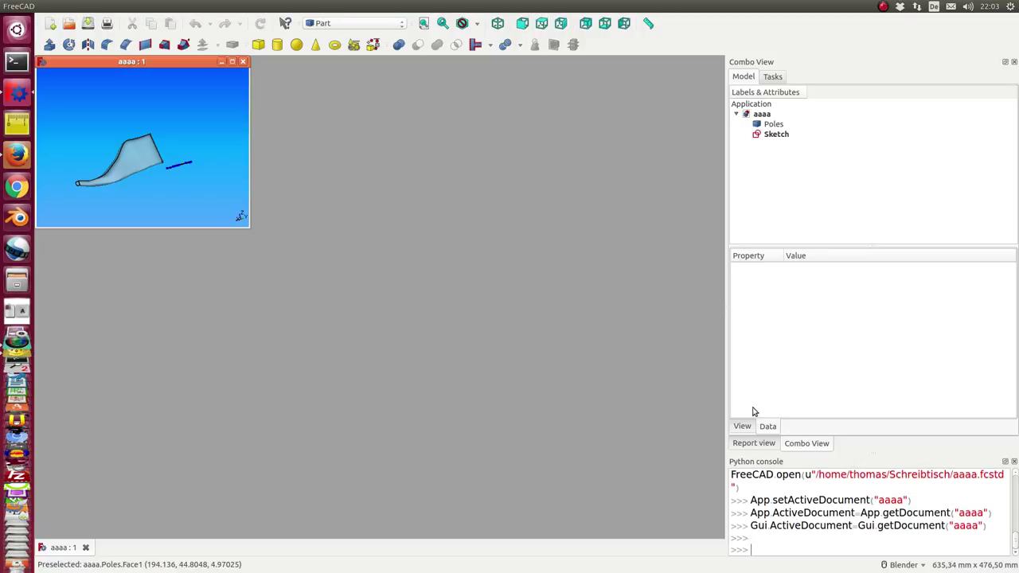
{"action": "key", "text": "ctrl+v"}
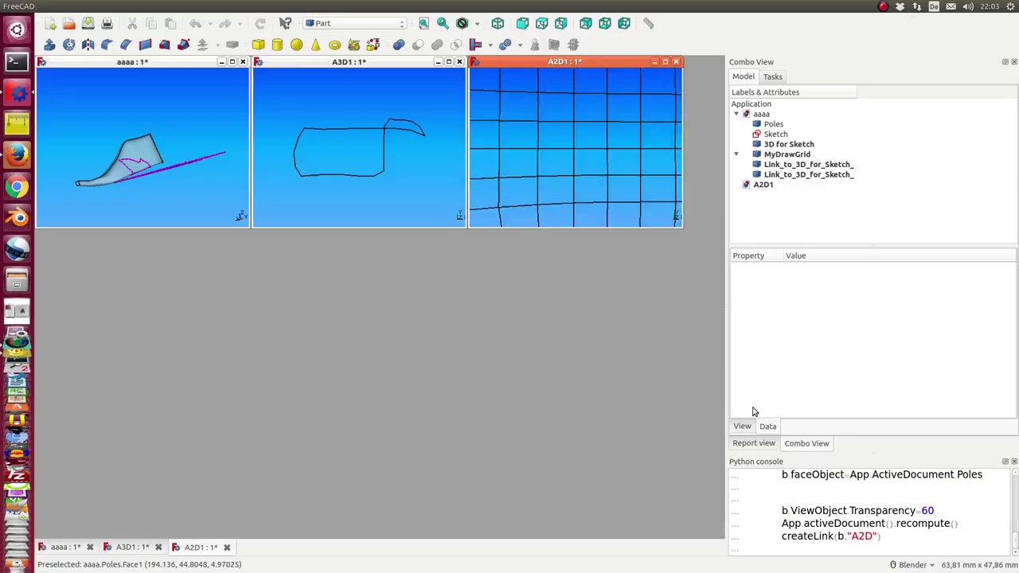
{"action": "key", "text": "Return"}
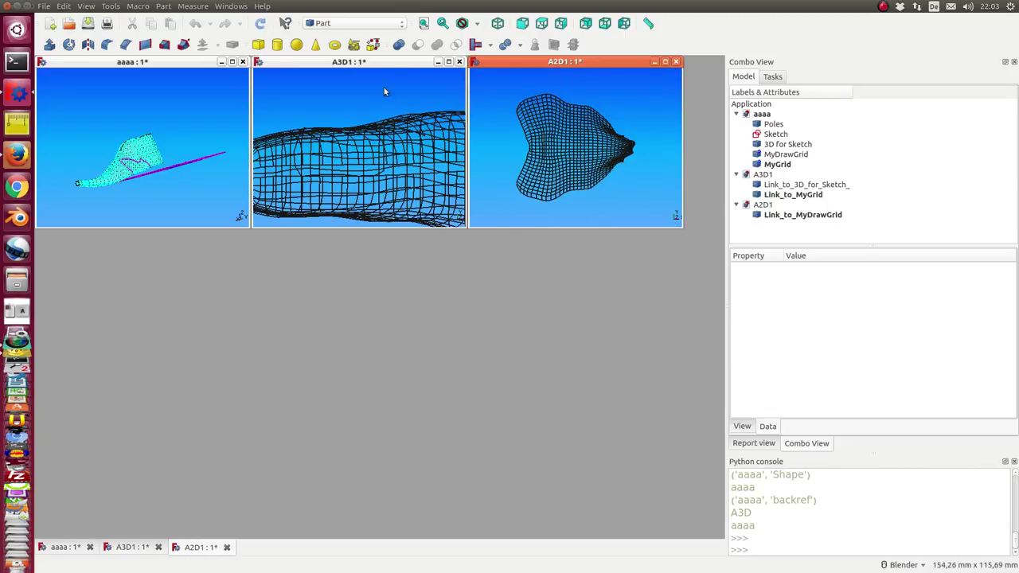
Tile the aaaa, A3D1 and A2D1 windows side by side and orbit the aaaa model.
{"action": "left_click", "coordinate": [233, 7]}
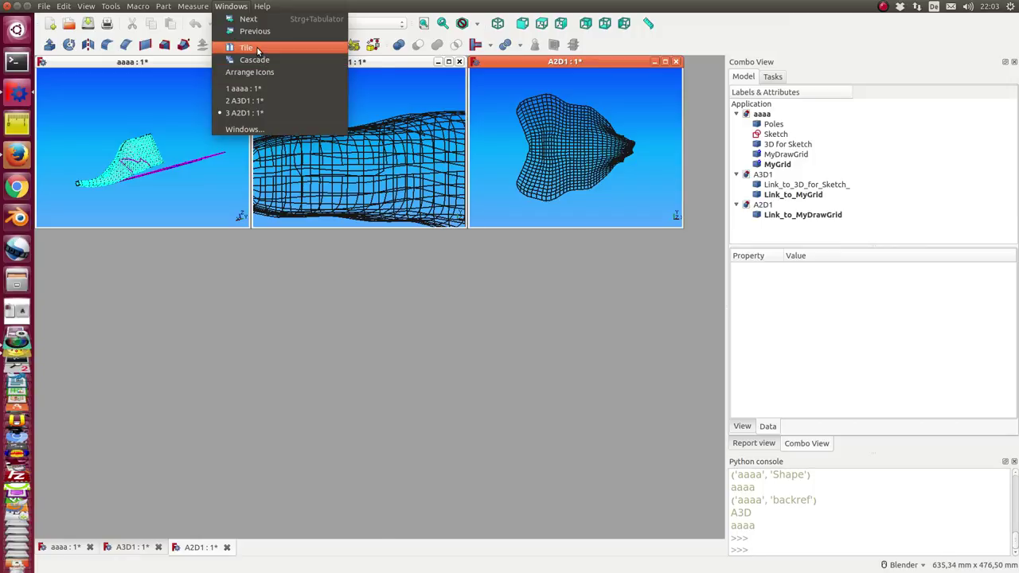
{"action": "left_click", "coordinate": [257, 46]}
{"action": "middle_click_drag", "start_coordinate": [491, 448], "coordinate": [569, 431]}
{"action": "middle_click_drag", "start_coordinate": [473, 382], "coordinate": [456, 411]}
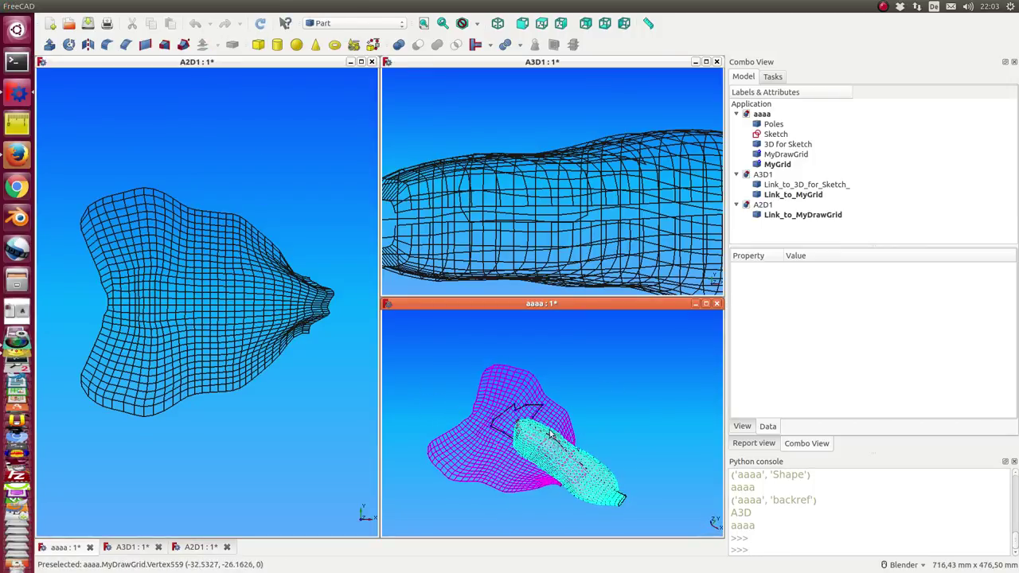
{"action": "scroll", "coordinate": [518, 213], "scroll_direction": "down", "scroll_amount": 3}
Orbit the A3D1 shoe grid and show the A2D1 flattened grid in top view.
{"action": "middle_click_drag", "start_coordinate": [519, 214], "coordinate": [582, 171]}
{"action": "middle_click_drag", "start_coordinate": [246, 199], "coordinate": [235, 176]}
{"action": "key", "text": "2"}
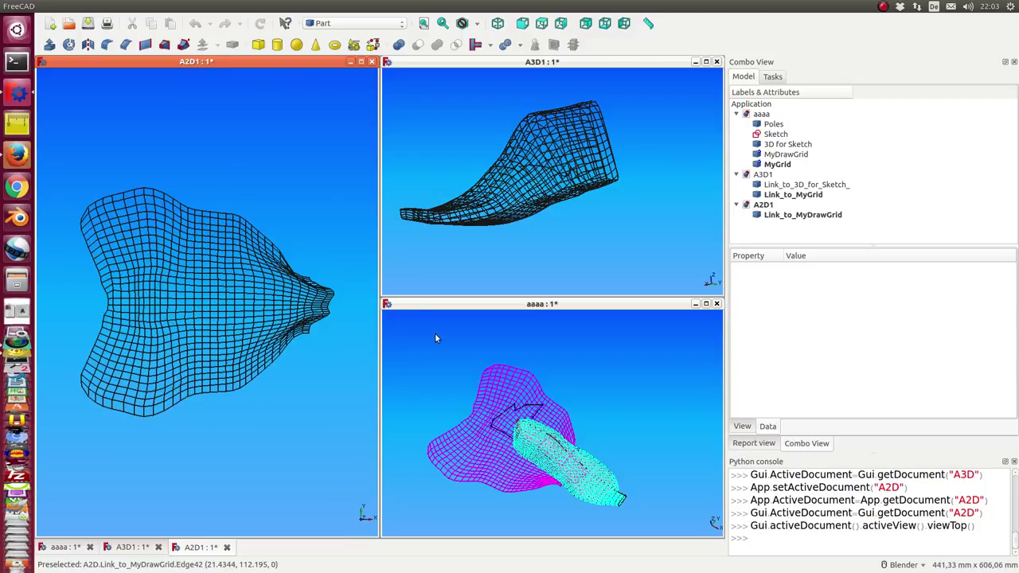
{"action": "left_click", "coordinate": [431, 334]}
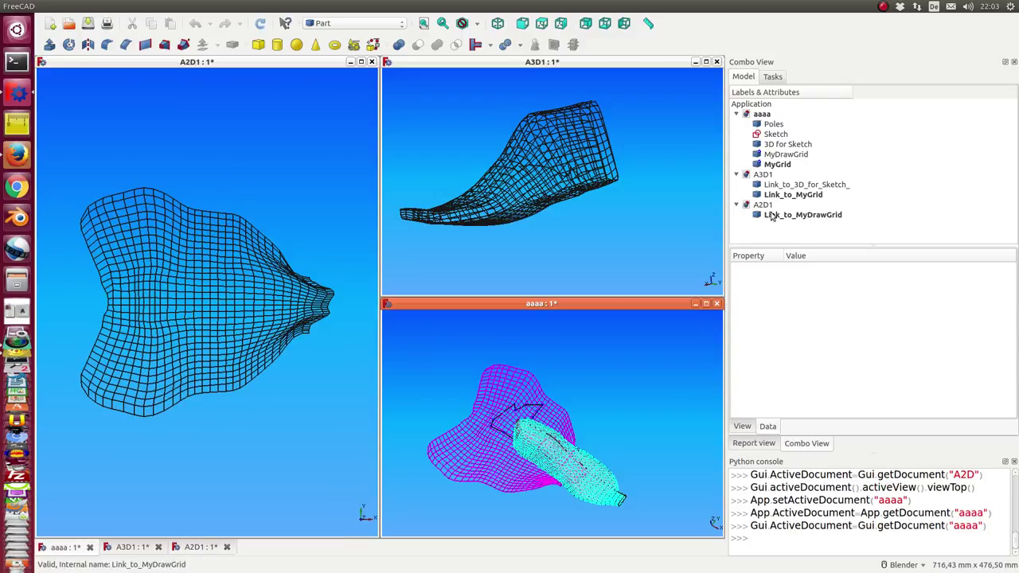
Lower MyDrawGrid's u Max from 30 to 23, then orbit A3D1 to inspect the trimmed grid.
{"action": "left_click", "coordinate": [786, 155]}
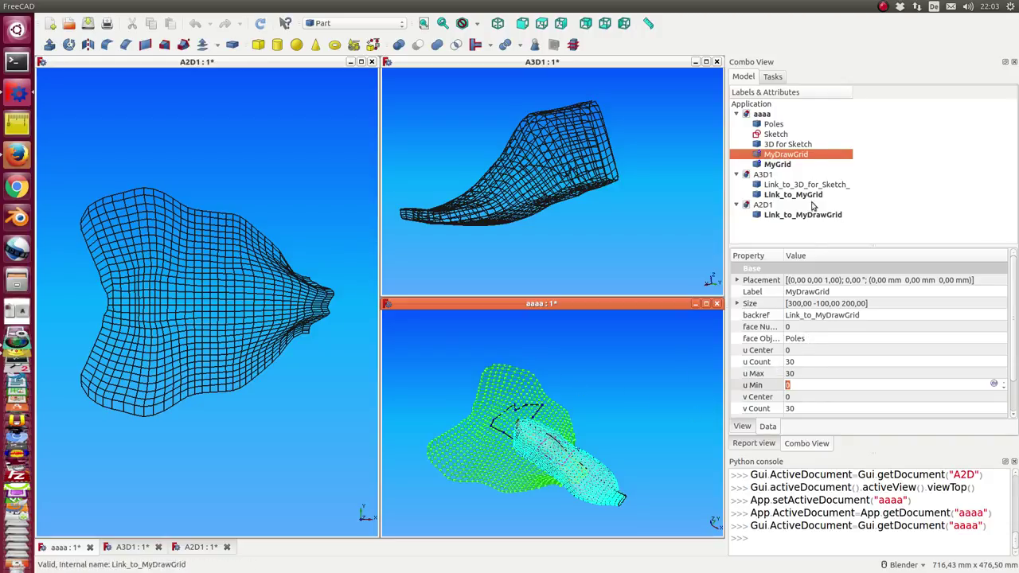
{"action": "left_click", "coordinate": [837, 373]}
{"action": "scroll", "coordinate": [837, 372], "scroll_direction": "up", "scroll_amount": 2}
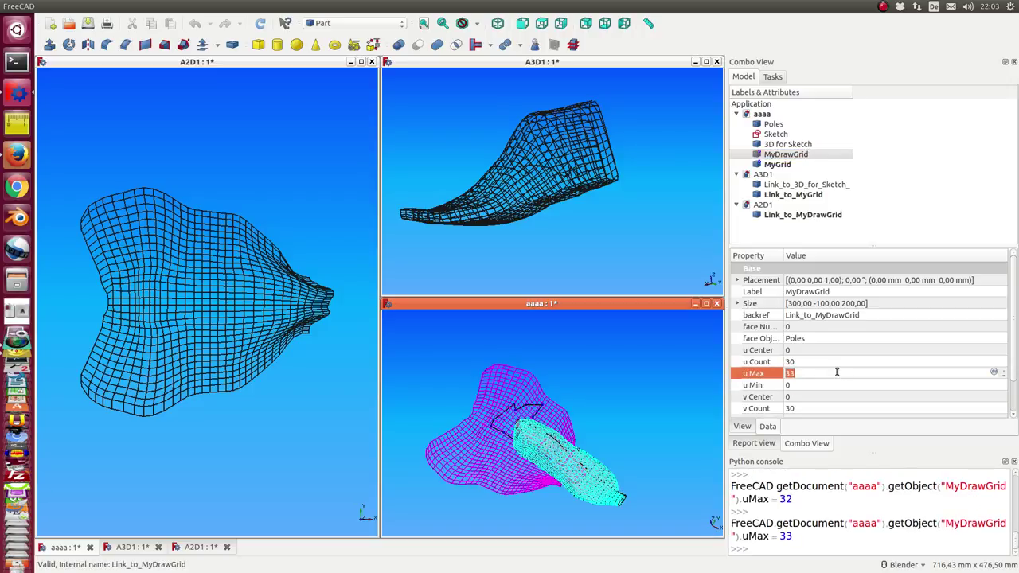
{"action": "scroll", "coordinate": [838, 371], "scroll_direction": "down", "scroll_amount": 10}
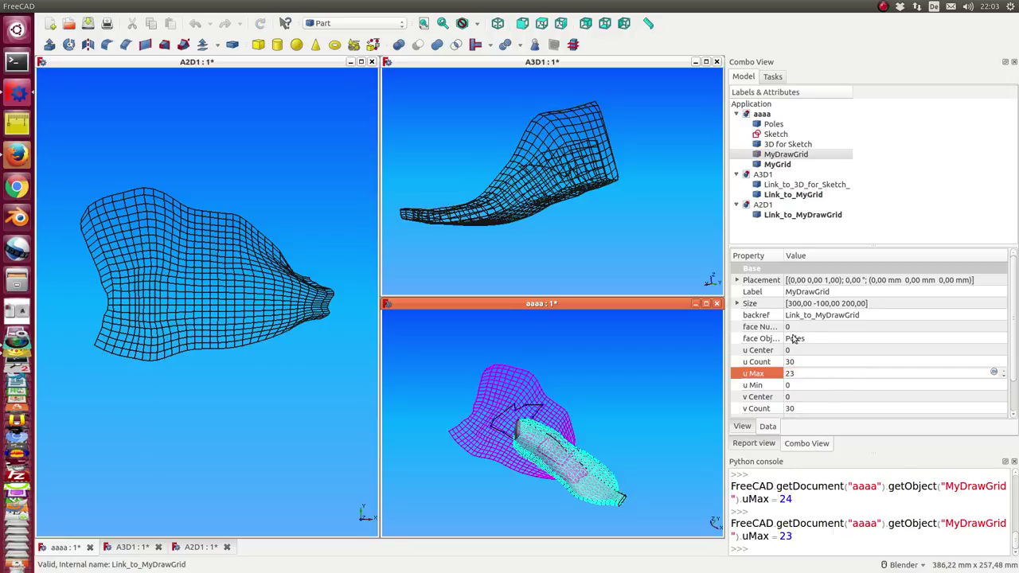
{"action": "middle_click_drag", "start_coordinate": [483, 117], "coordinate": [547, 144]}
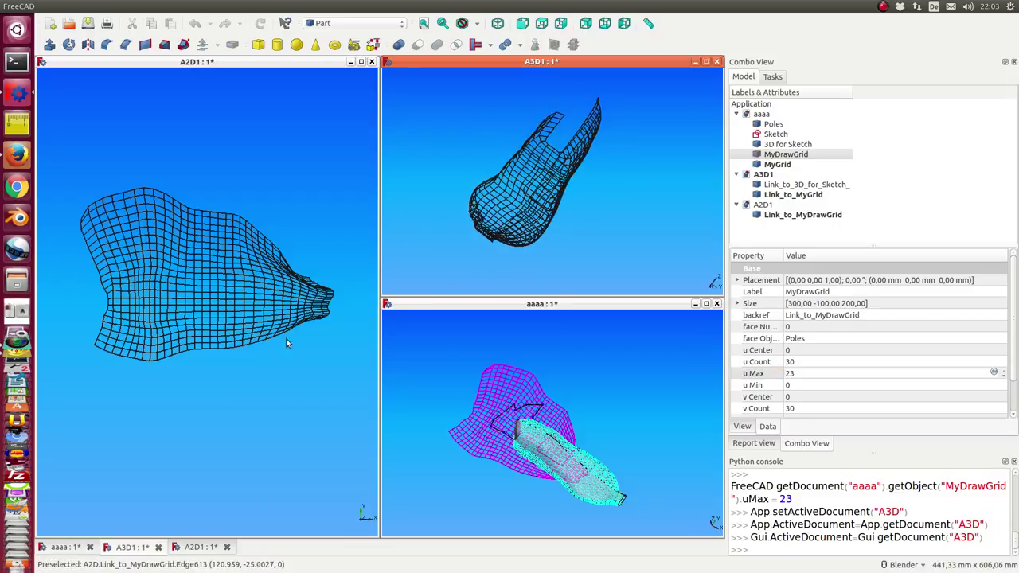
Set MyDrawGrid's v Max down from 30 to 22 in its properties.
{"action": "left_click", "coordinate": [589, 366]}
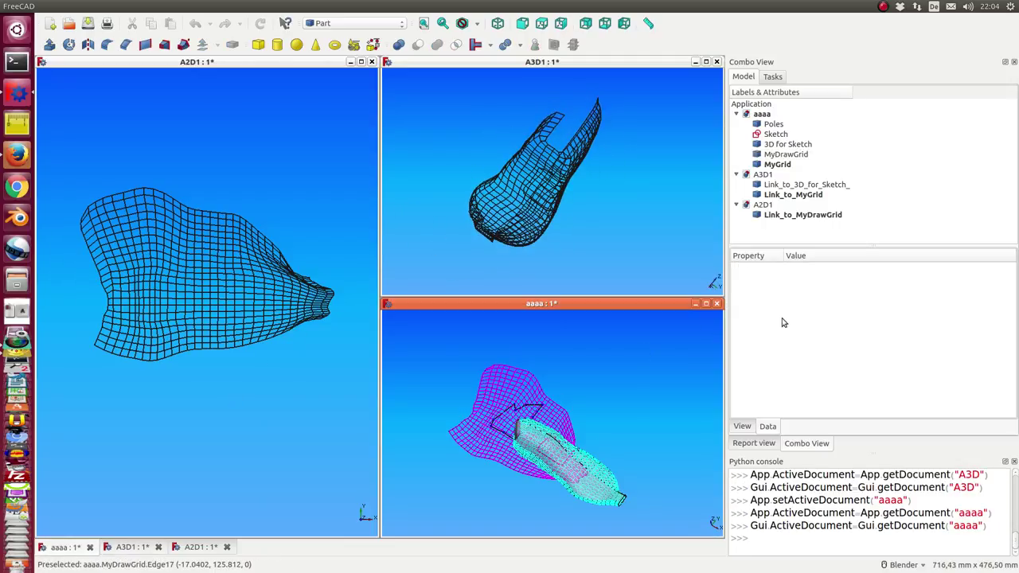
{"action": "left_click", "coordinate": [786, 154]}
{"action": "left_click", "coordinate": [827, 368]}
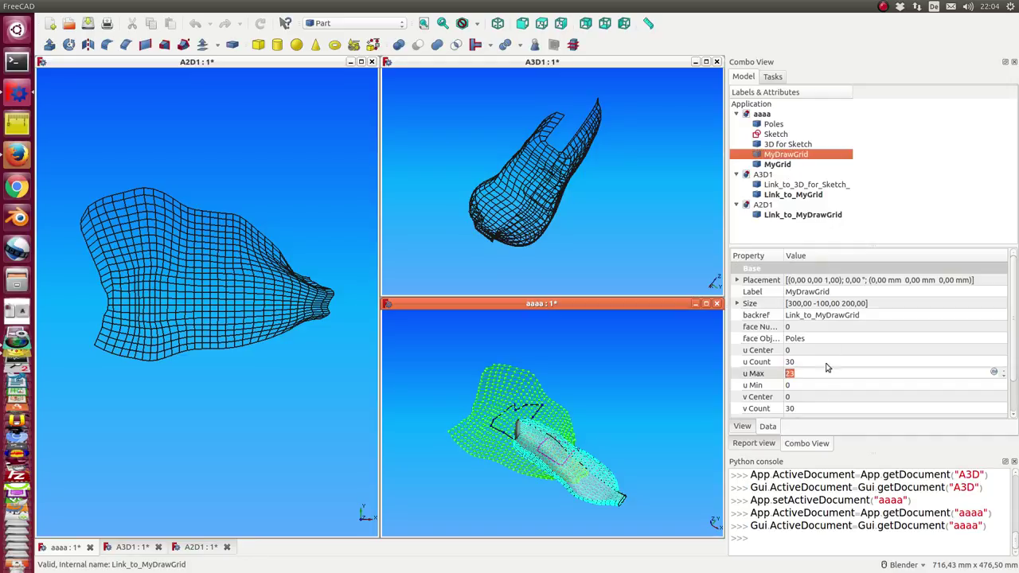
{"action": "left_click", "coordinate": [819, 409]}
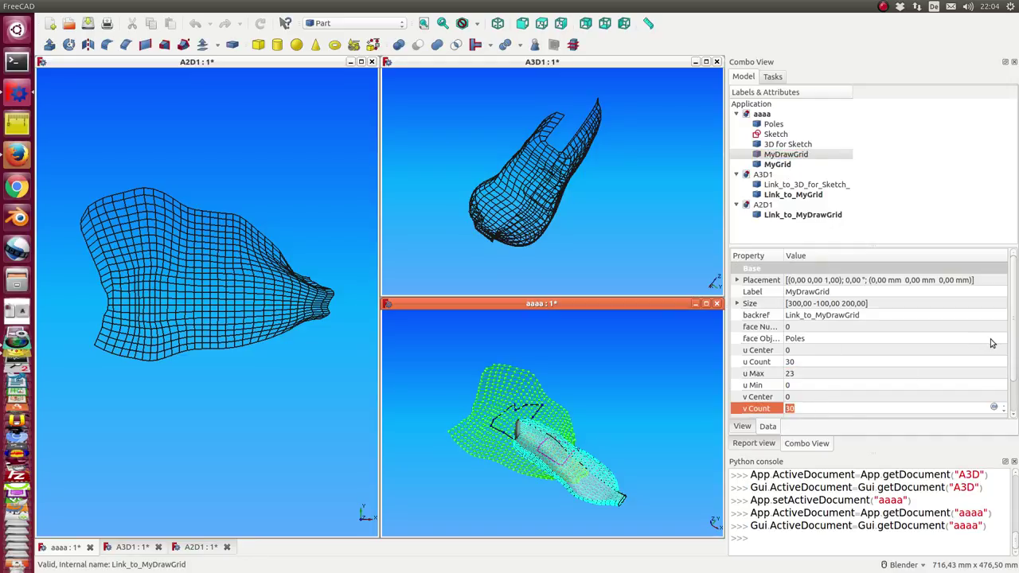
{"action": "scroll", "coordinate": [1007, 346], "scroll_direction": "down", "scroll_amount": 1}
{"action": "left_click", "coordinate": [814, 385]}
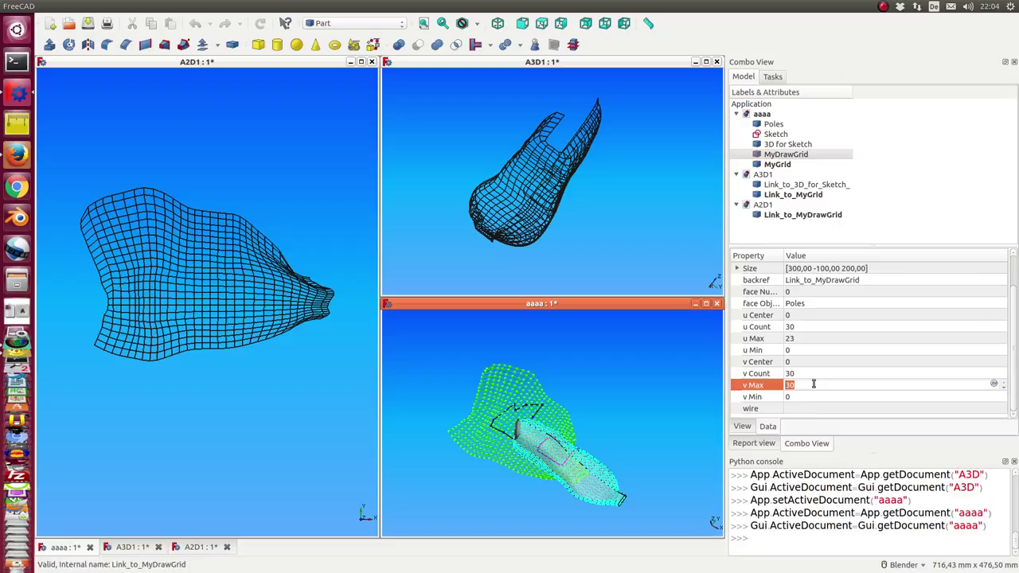
{"action": "scroll", "coordinate": [814, 384], "scroll_direction": "down", "scroll_amount": 3}
{"action": "scroll", "coordinate": [813, 383], "scroll_direction": "down", "scroll_amount": 4}
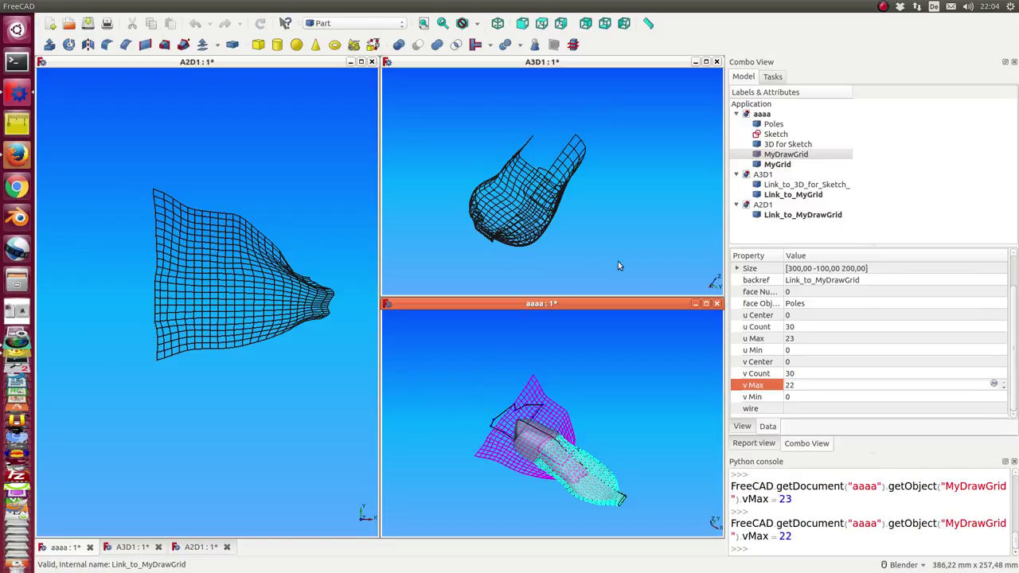
Orbit the A3D1, A2D1 and aaaa views to check the trimmed grids.
{"action": "middle_click_drag", "start_coordinate": [558, 195], "coordinate": [518, 201]}
{"action": "middle_click_drag", "start_coordinate": [271, 379], "coordinate": [208, 373]}
{"action": "middle_click_drag", "start_coordinate": [473, 482], "coordinate": [538, 506]}
{"action": "scroll", "coordinate": [612, 500], "scroll_direction": "up", "scroll_amount": 2}
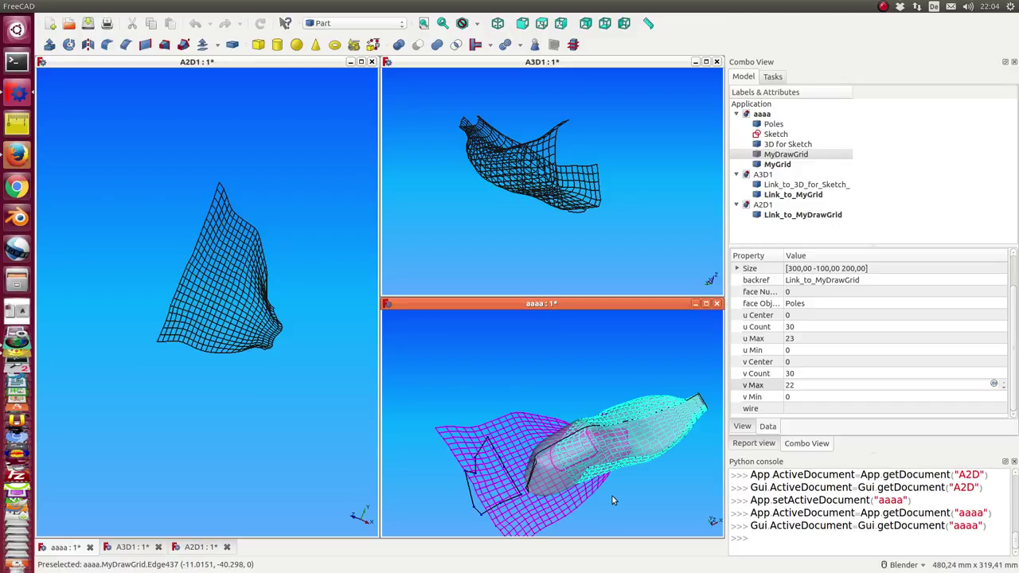
{"action": "middle_click_drag", "start_coordinate": [612, 500], "coordinate": [613, 445]}
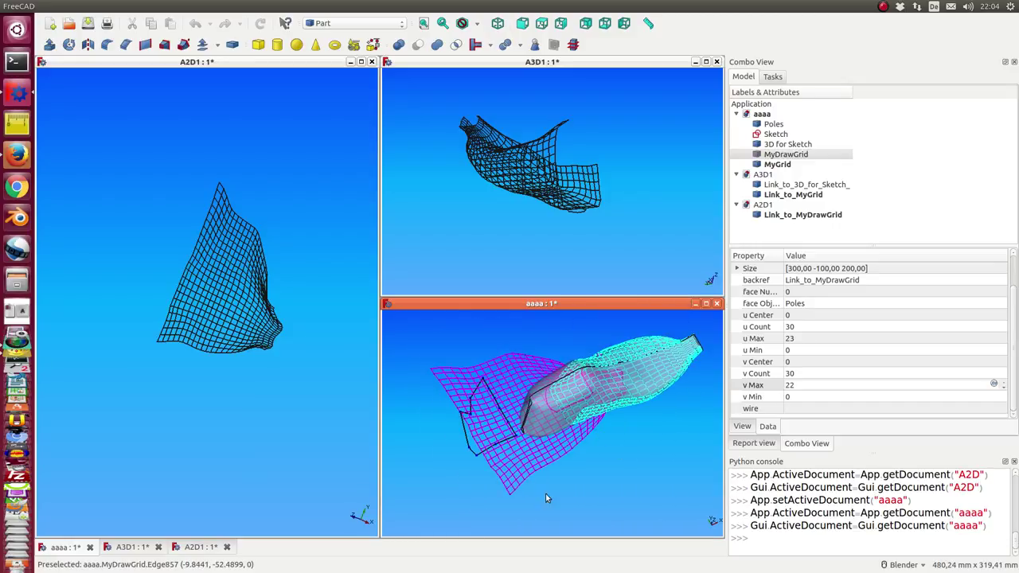
Hide MyDrawGrid, 3D for Sketch and Sketch in the aaaa model tree.
{"action": "left_click", "coordinate": [781, 155]}
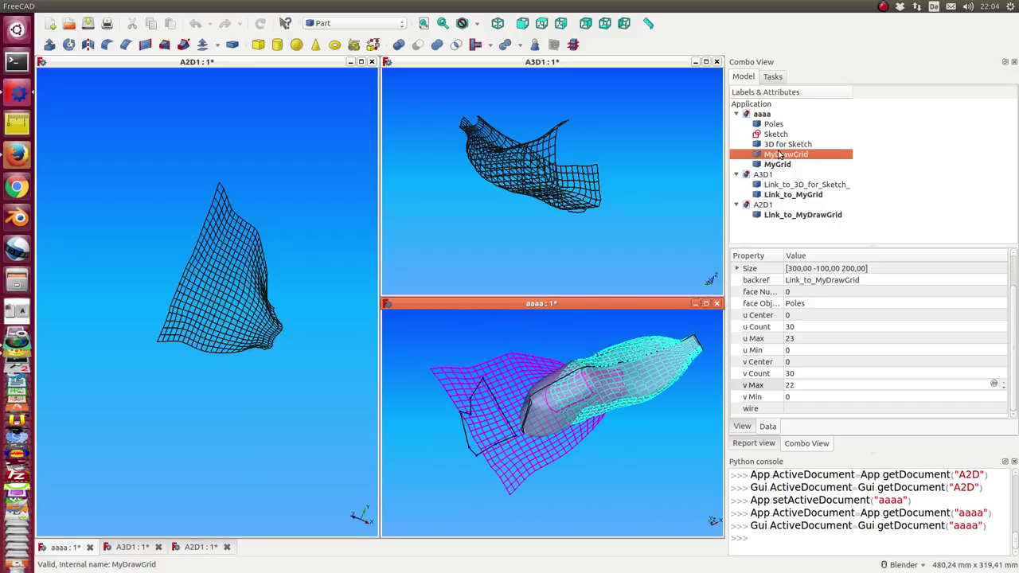
{"action": "key", "text": "space"}
{"action": "left_click", "coordinate": [789, 145]}
{"action": "key", "text": "space"}
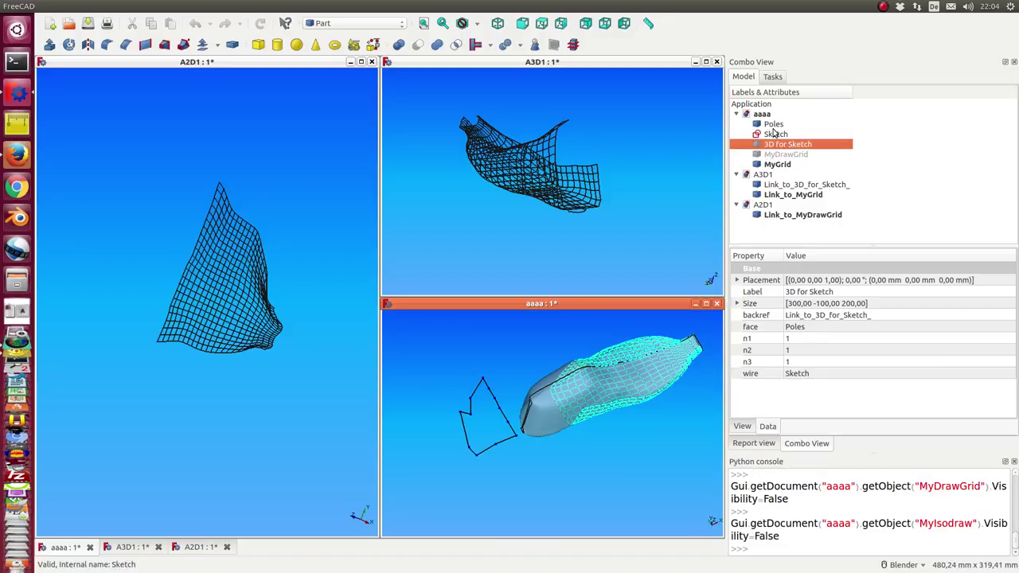
{"action": "left_click", "coordinate": [775, 134]}
{"action": "key", "text": "space"}
{"action": "mouse_move", "coordinate": [430, 383]}
{"action": "middle_mouse_down"}
{"action": "mouse_move", "coordinate": [550, 422]}
{"action": "mouse_move", "coordinate": [574, 446]}
{"action": "mouse_move", "coordinate": [572, 434]}
{"action": "middle_mouse_up"}
Hide MyGrid, show 3D for Sketch again, and orbit the aaaa and A3D1 views.
{"action": "left_click", "coordinate": [795, 164]}
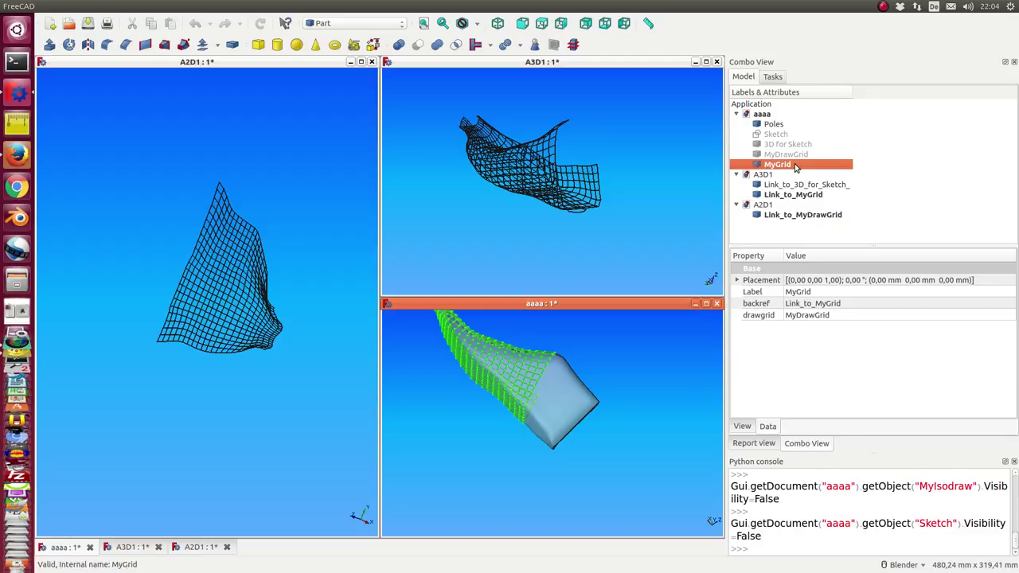
{"action": "key", "text": "space"}
{"action": "middle_click_drag", "start_coordinate": [594, 357], "coordinate": [445, 423]}
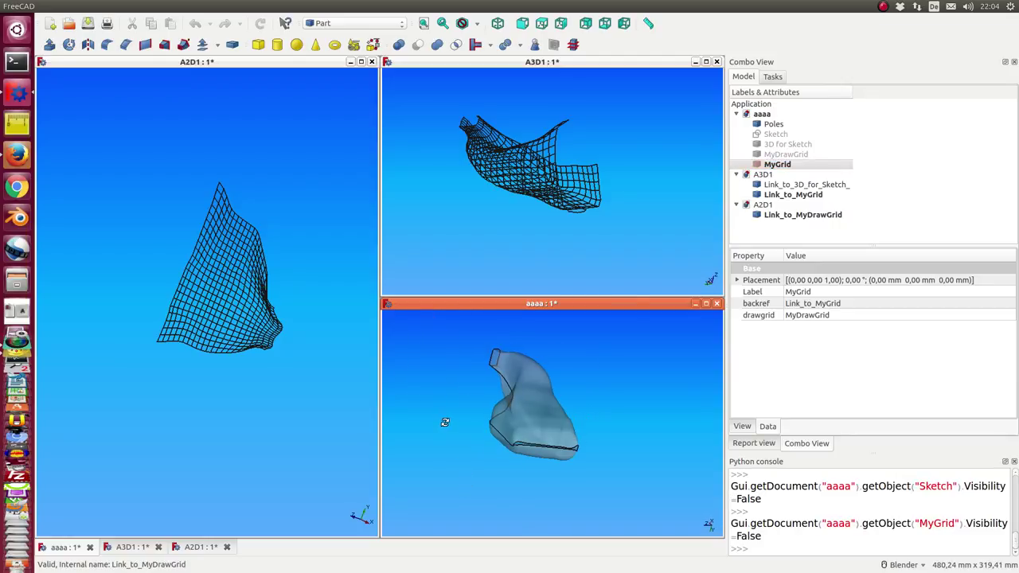
{"action": "left_click", "coordinate": [784, 146]}
{"action": "key", "text": "space"}
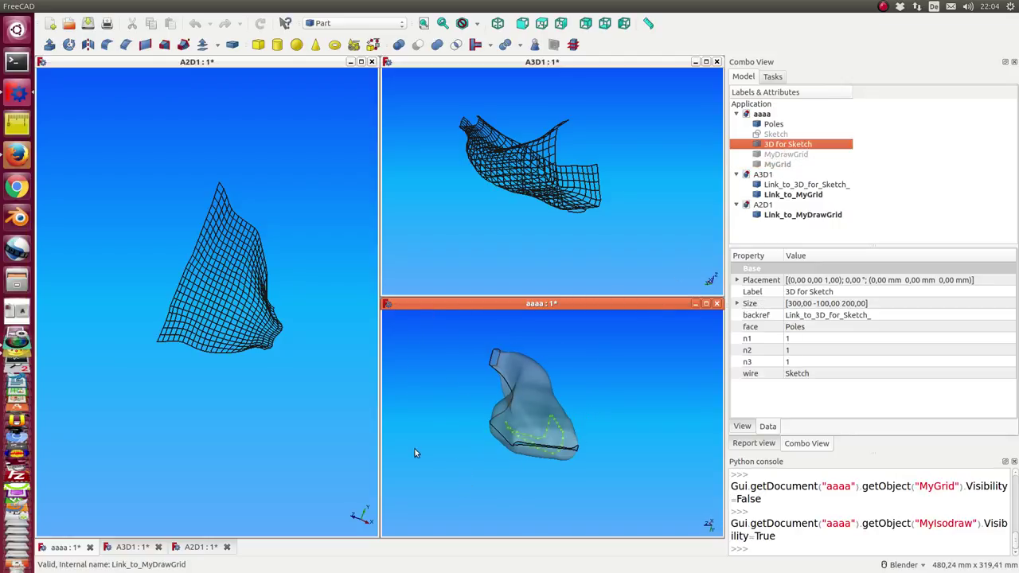
{"action": "mouse_move", "coordinate": [415, 453]}
{"action": "middle_mouse_down"}
{"action": "mouse_move", "coordinate": [582, 362]}
{"action": "mouse_move", "coordinate": [548, 329]}
{"action": "mouse_move", "coordinate": [530, 361]}
{"action": "mouse_move", "coordinate": [524, 332]}
{"action": "middle_mouse_up"}
{"action": "middle_click_drag", "start_coordinate": [526, 275], "coordinate": [462, 168]}
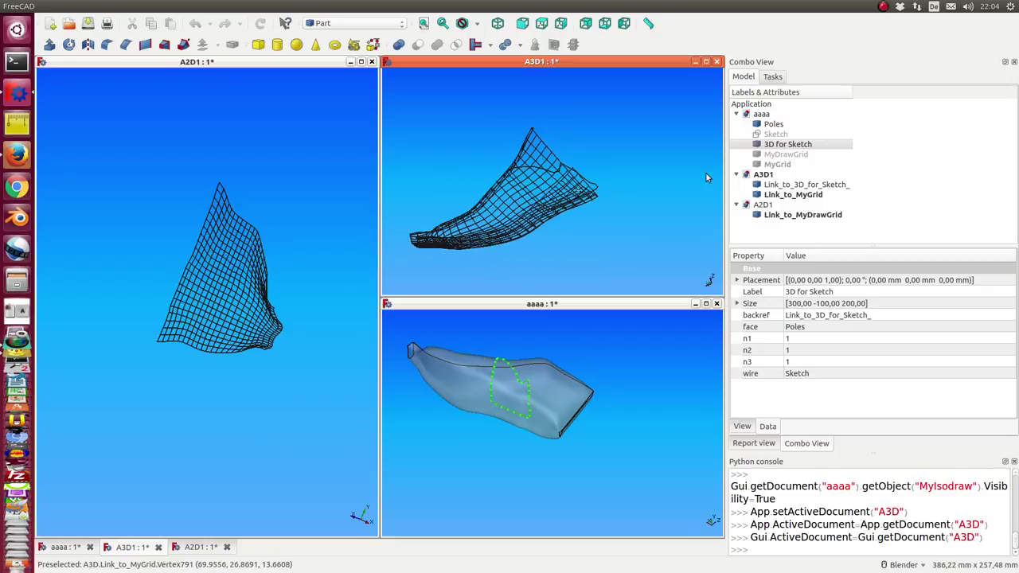
Set Link_to_3D_for_Sketch_'s line colour in A3D1 to orange (1.00, 0.67, 0.00).
{"action": "left_click", "coordinate": [799, 185]}
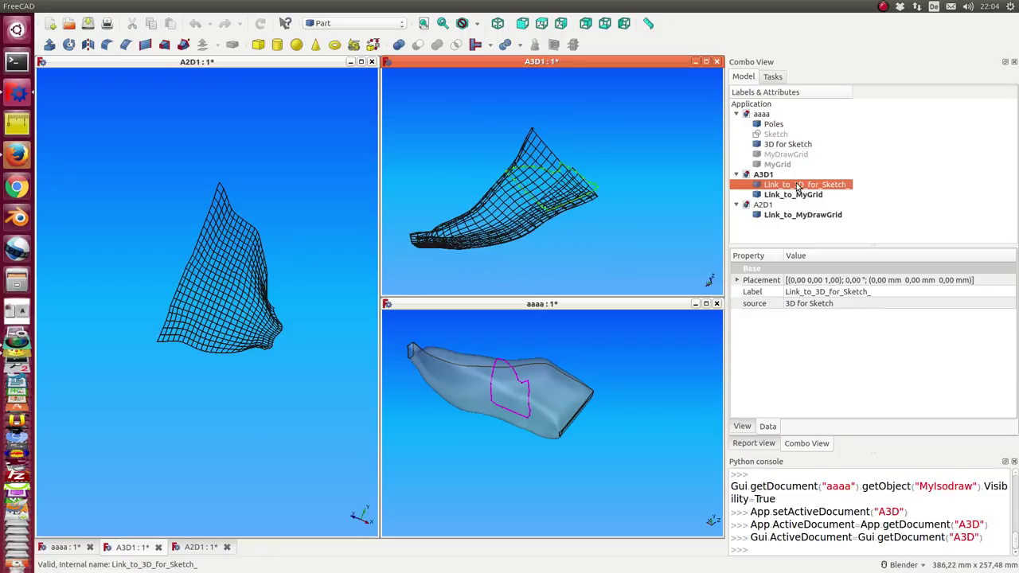
{"action": "left_click", "coordinate": [742, 427]}
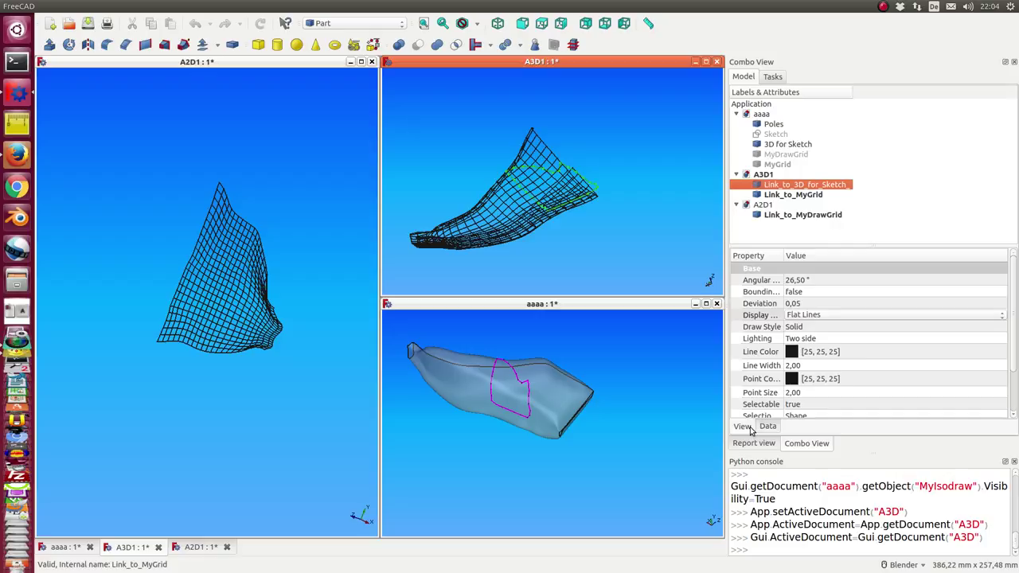
{"action": "left_click", "coordinate": [832, 356]}
{"action": "left_click", "coordinate": [833, 356]}
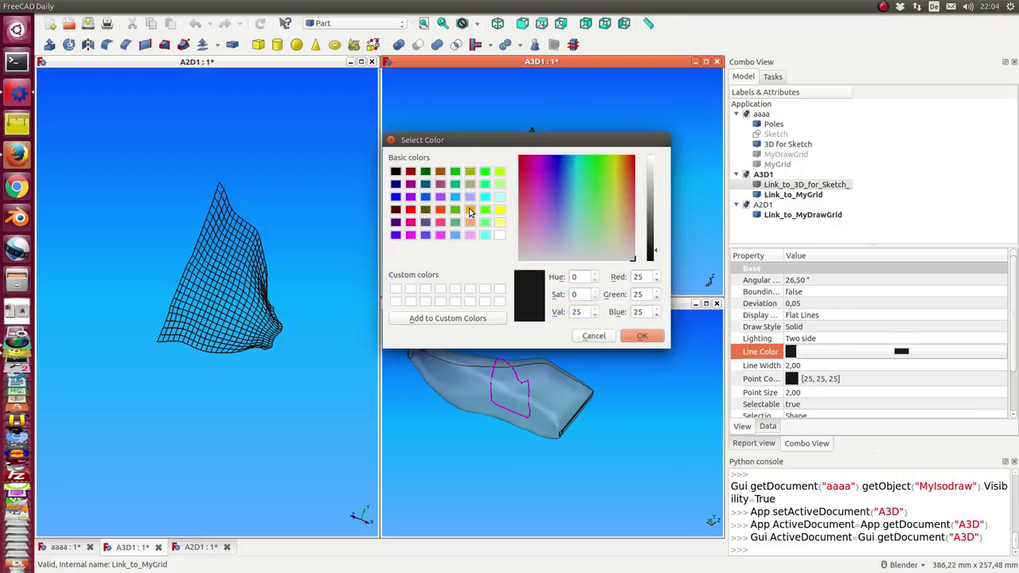
{"action": "left_click", "coordinate": [470, 210]}
{"action": "left_click", "coordinate": [642, 335]}
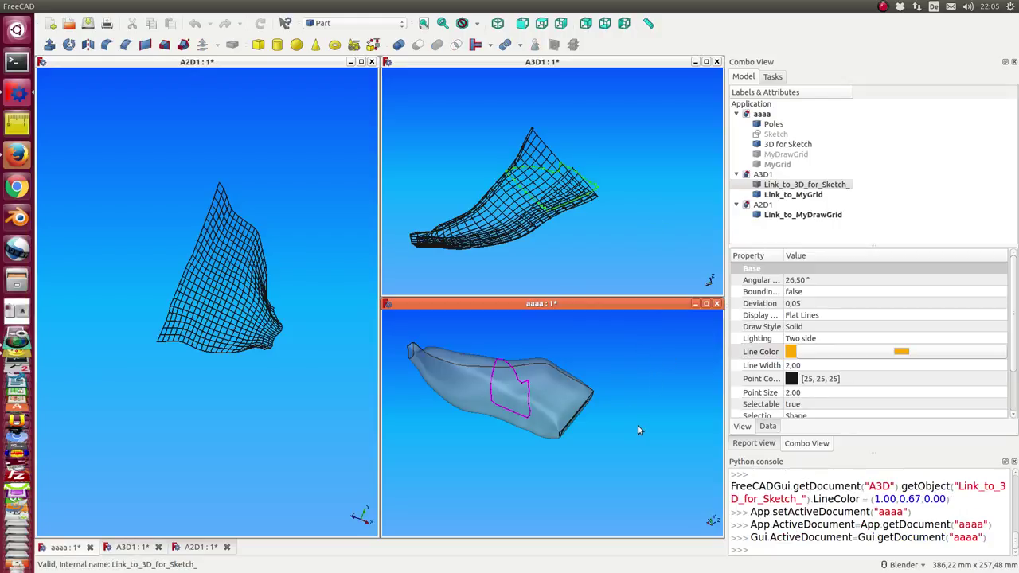
{"action": "left_click", "coordinate": [774, 135]}
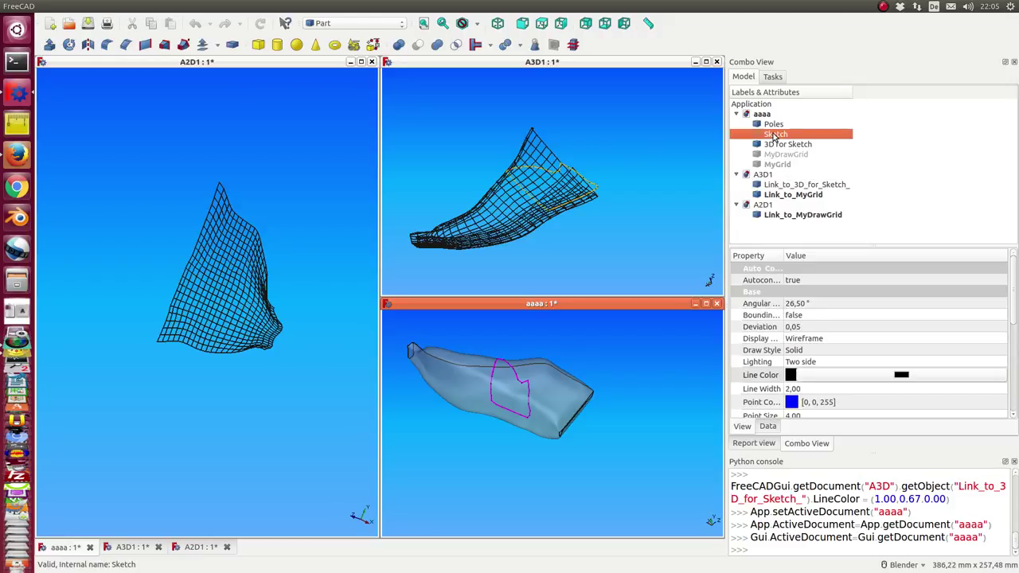
Cascade then re-tile the windows, pan aaaa to show the whole shape, and select Sketch.
{"action": "mouse_move", "coordinate": [174, 7]}
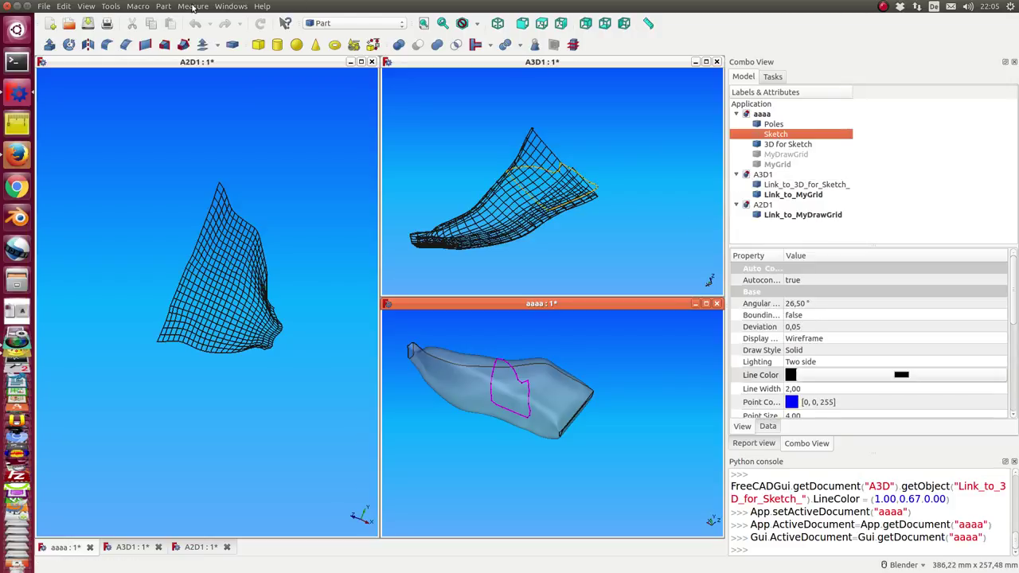
{"action": "left_click", "coordinate": [226, 6]}
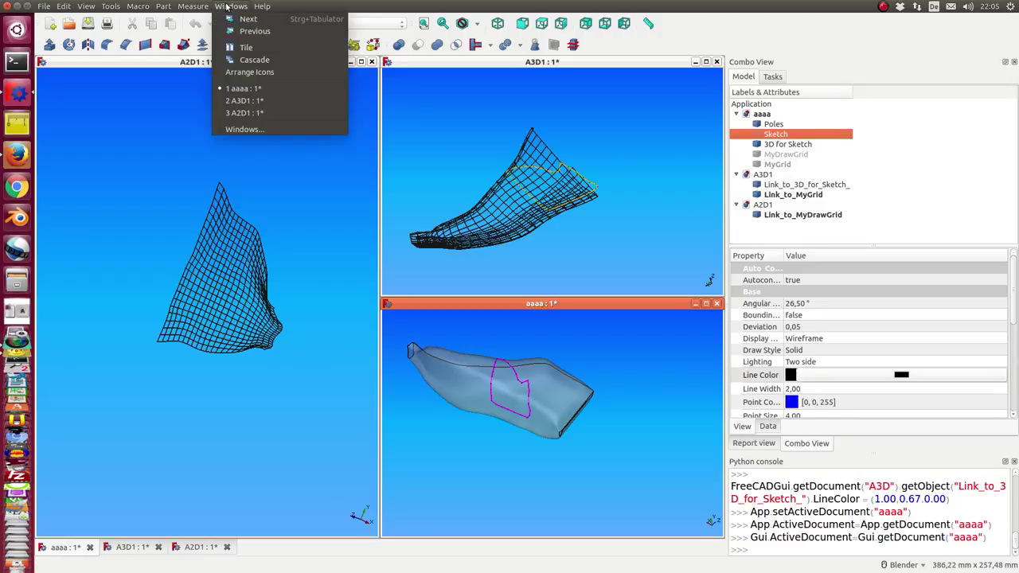
{"action": "left_click", "coordinate": [254, 60]}
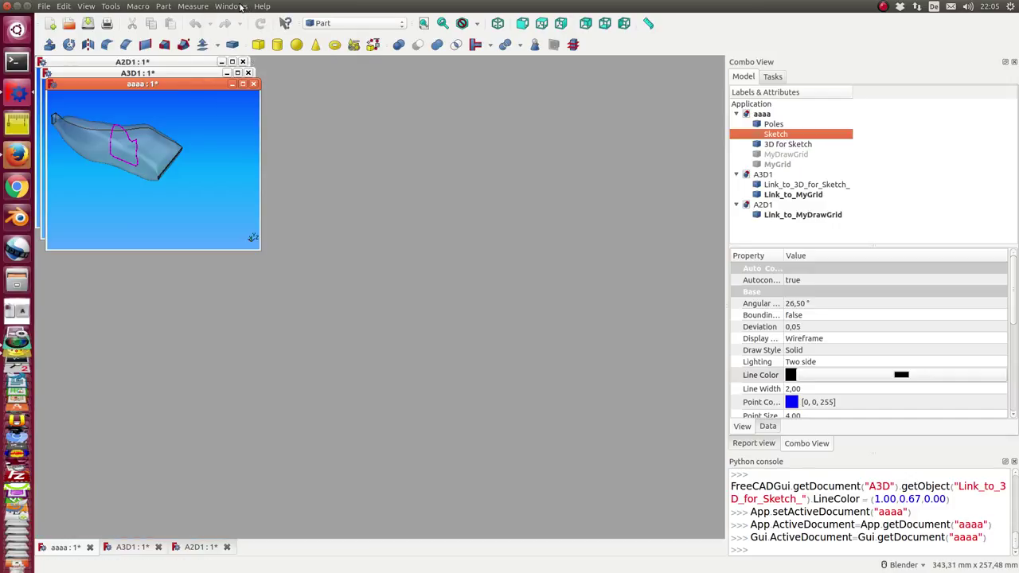
{"action": "left_click", "coordinate": [231, 6]}
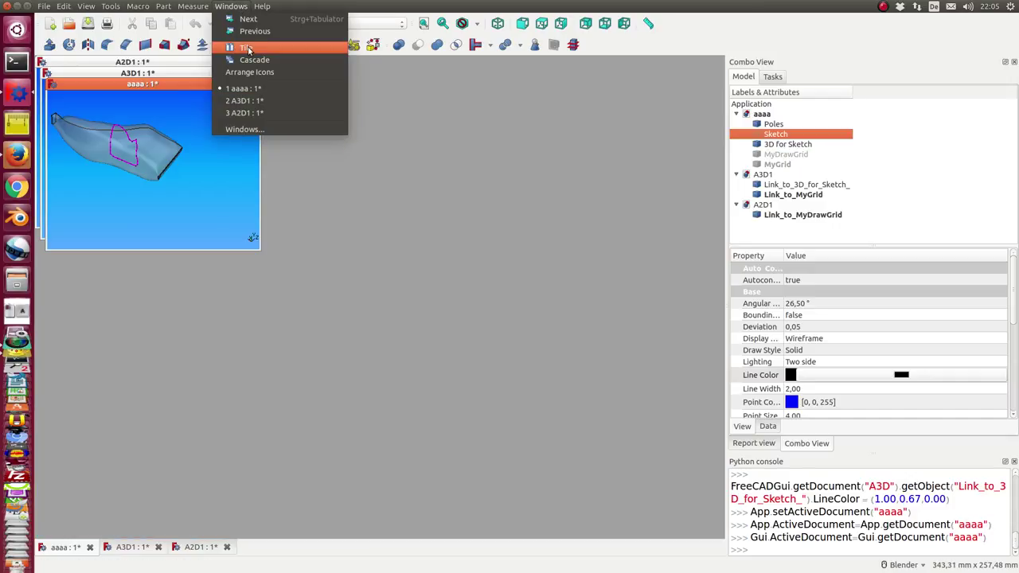
{"action": "left_click", "coordinate": [248, 49]}
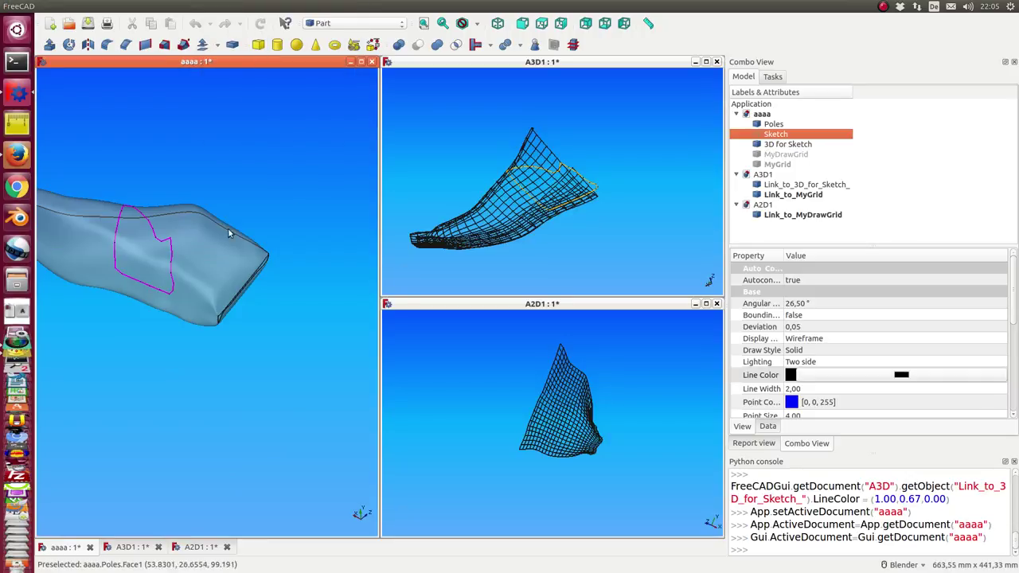
{"action": "left_click", "coordinate": [213, 364]}
{"action": "middle_click_drag", "start_coordinate": [212, 364], "coordinate": [310, 369], "text": "shift"}
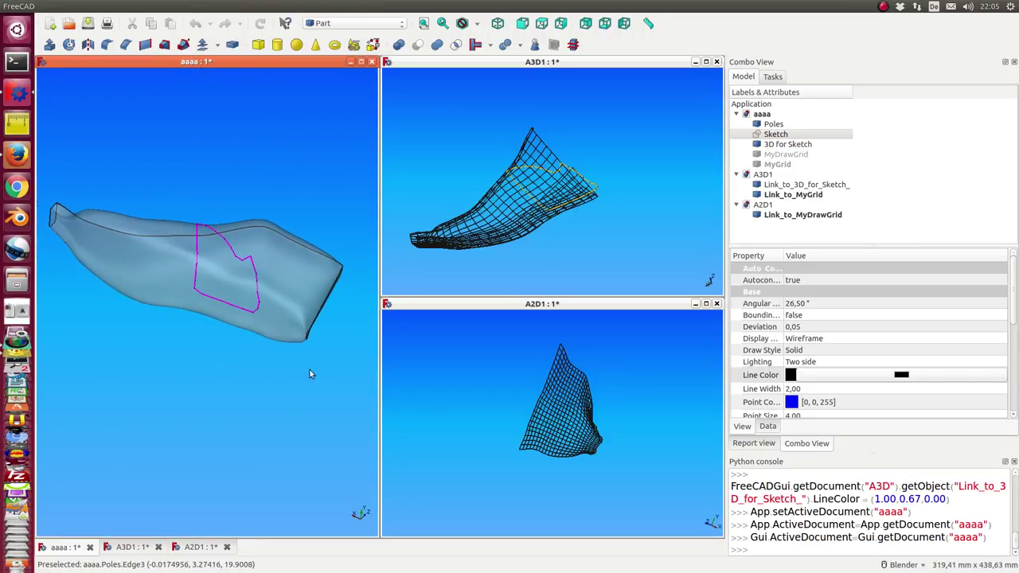
{"action": "left_click", "coordinate": [776, 136]}
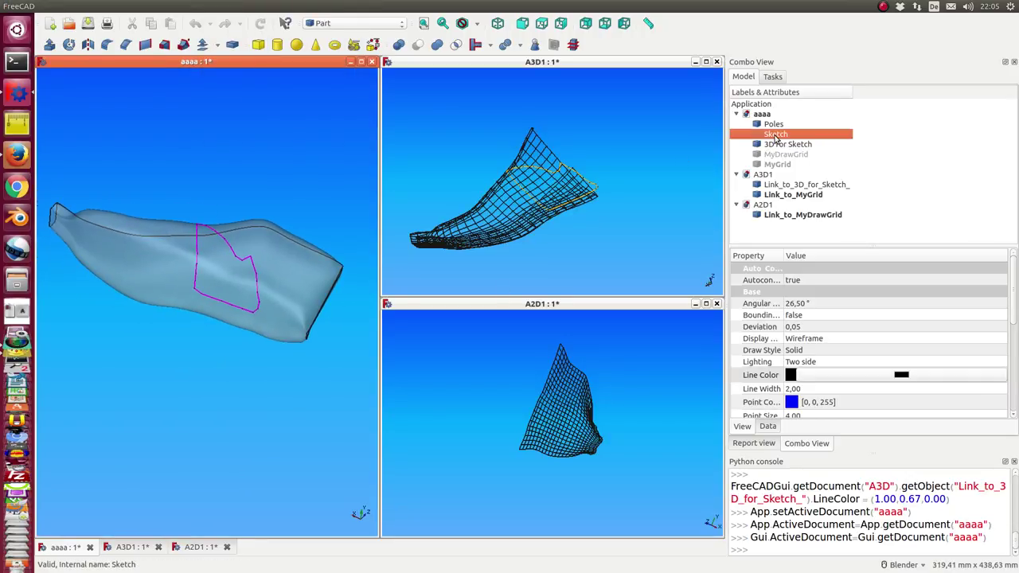
Edit the Sketch, drag one outline corner left, orbit the views, then close Sketcher.
{"action": "double_click", "coordinate": [776, 134]}
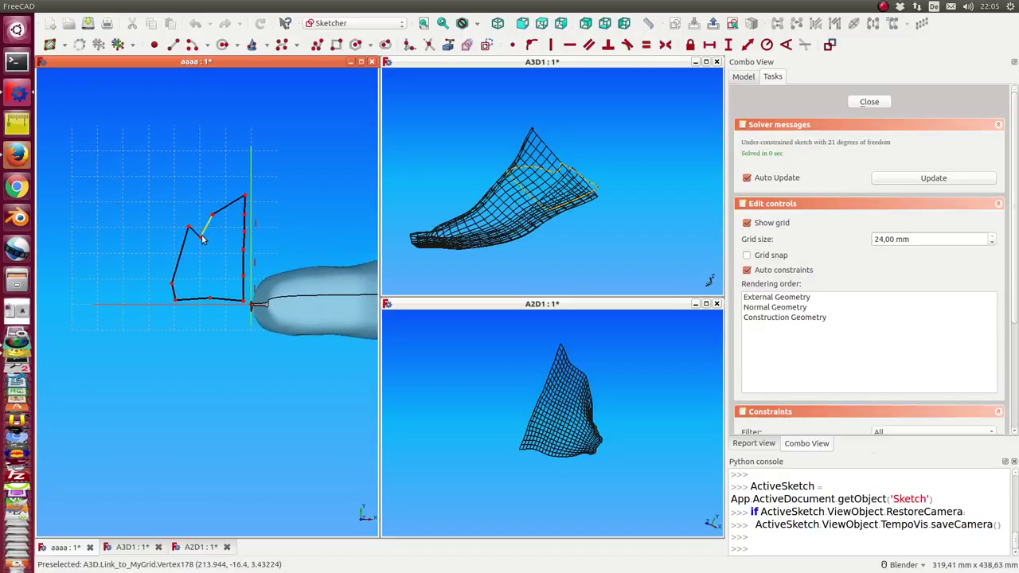
{"action": "mouse_move", "coordinate": [190, 229]}
{"action": "left_mouse_down"}
{"action": "mouse_move", "coordinate": [146, 228]}
{"action": "mouse_move", "coordinate": [190, 203]}
{"action": "left_mouse_up"}
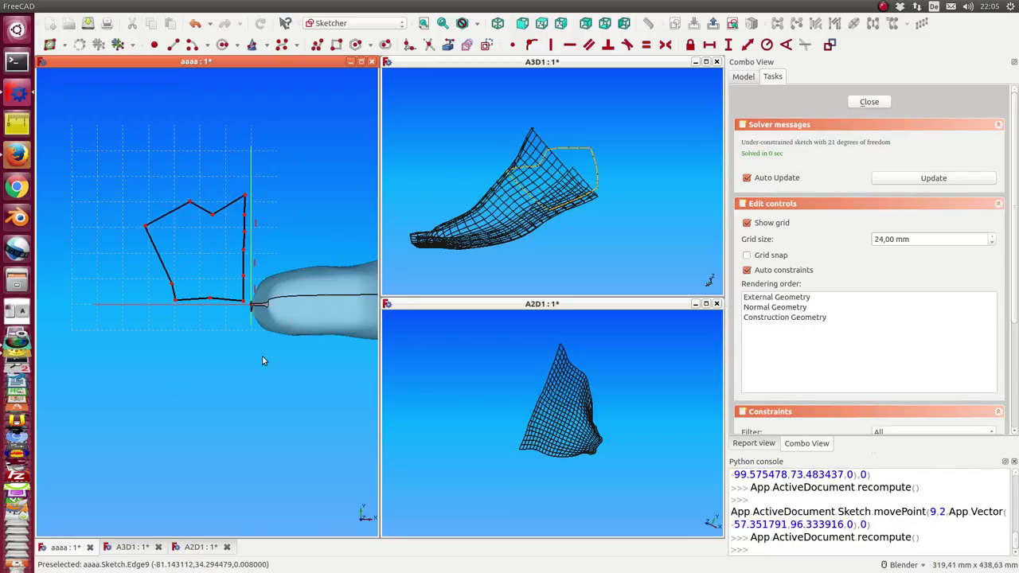
{"action": "mouse_move", "coordinate": [262, 356]}
{"action": "middle_mouse_down"}
{"action": "mouse_move", "coordinate": [228, 353]}
{"action": "mouse_move", "coordinate": [211, 437]}
{"action": "middle_mouse_up"}
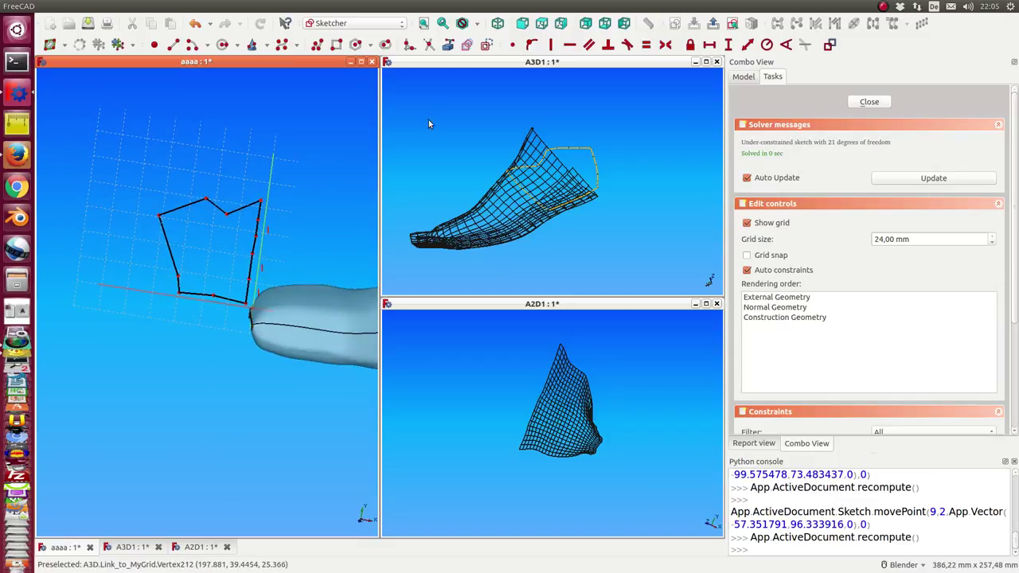
{"action": "middle_click_drag", "start_coordinate": [509, 184], "coordinate": [574, 172]}
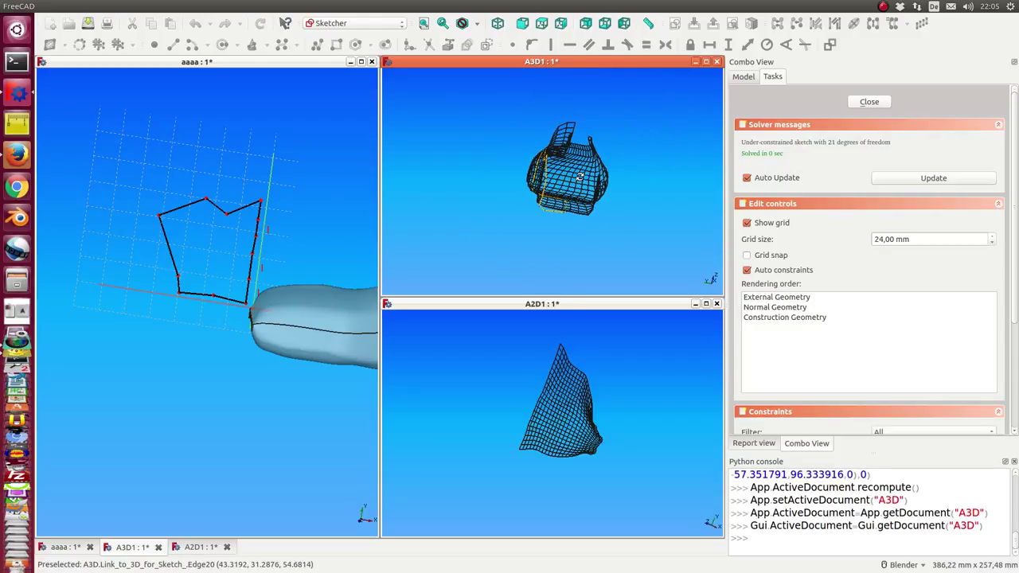
{"action": "left_click", "coordinate": [870, 102]}
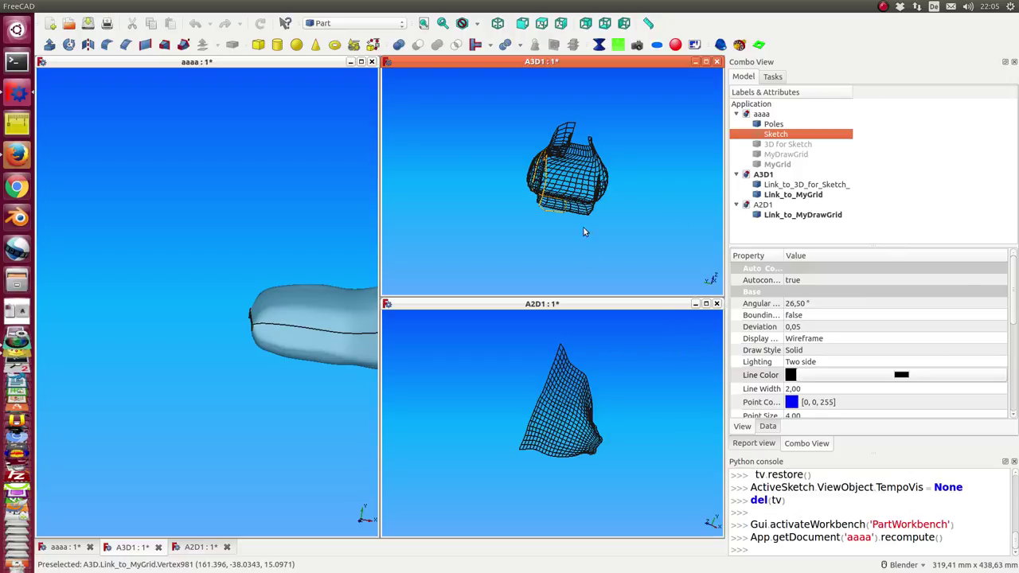
Deselect the Sketch in aaaa and enter empty prompts in the Python console.
{"action": "scroll", "coordinate": [302, 366], "scroll_direction": "down", "scroll_amount": 5}
{"action": "left_click", "coordinate": [242, 426]}
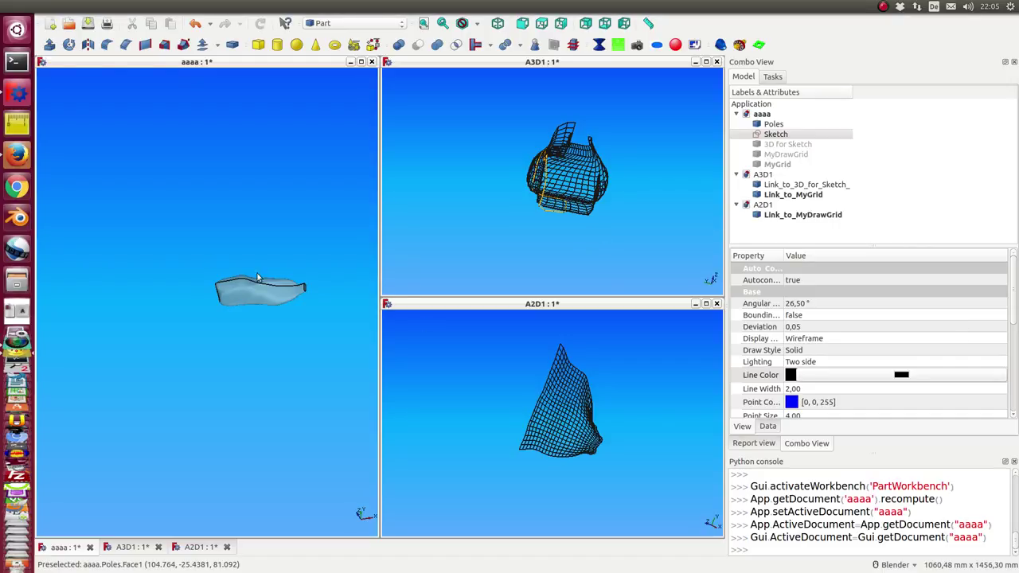
{"action": "left_click", "coordinate": [202, 391]}
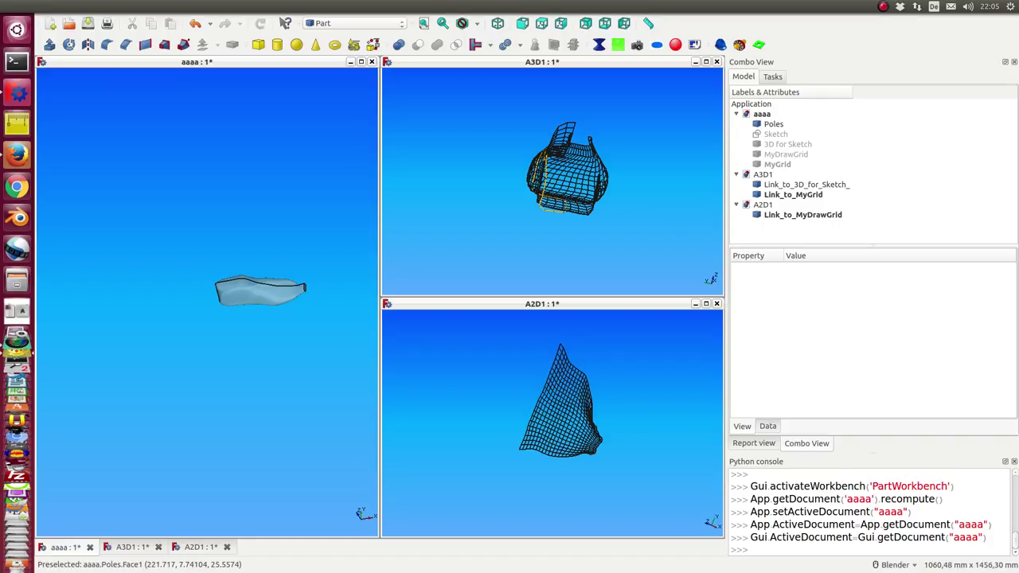
{"action": "left_click", "coordinate": [878, 547]}
{"action": "key", "text": "Return"}
{"action": "key", "text": "Return"}
{"action": "key", "text": "Return"}
{"action": "key", "text": "Return"}
{"action": "key", "text": "Return"}
{"action": "key", "text": "Return"}
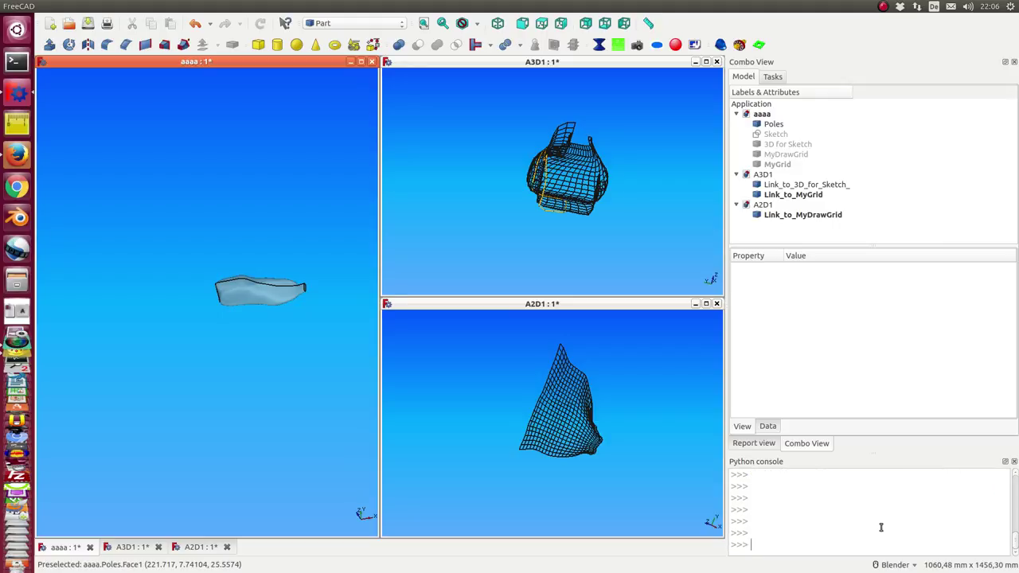
Run createLink(App.ActiveDocument.Poles,"A3D") in the Python console and inspect Link_to_Poles in the A3D1, aaaa and A2D1 views.
{"action": "type", "text": "createLink(App.ActiveDocument.Poles,\"A3D\")"}
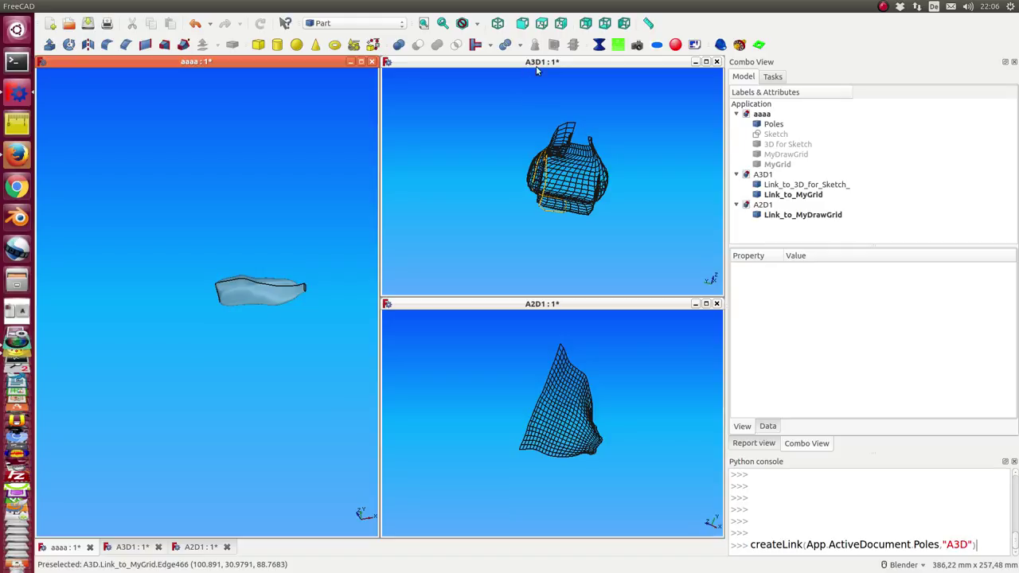
{"action": "key", "text": "Return"}
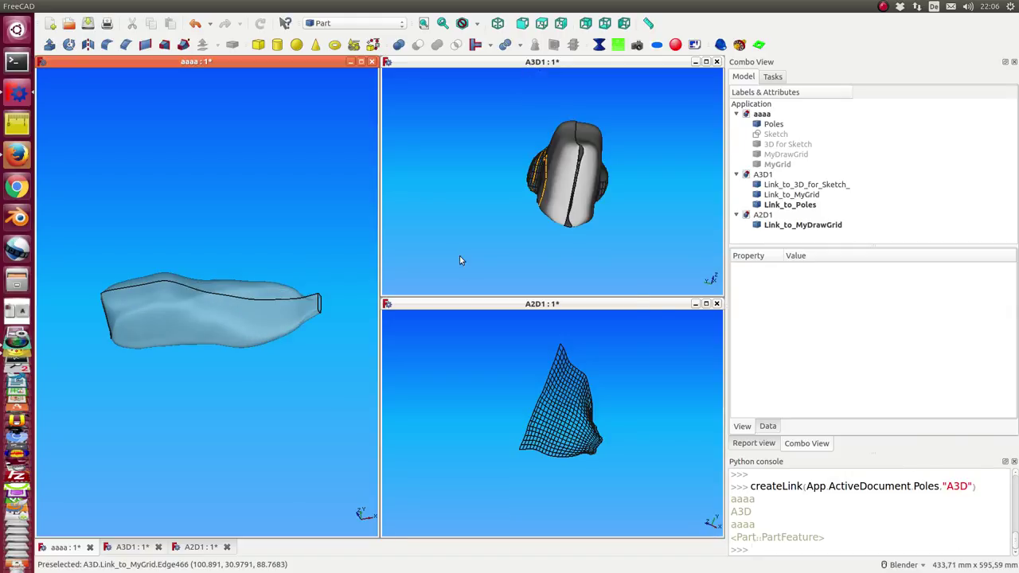
{"action": "middle_click_drag", "start_coordinate": [459, 256], "coordinate": [549, 191]}
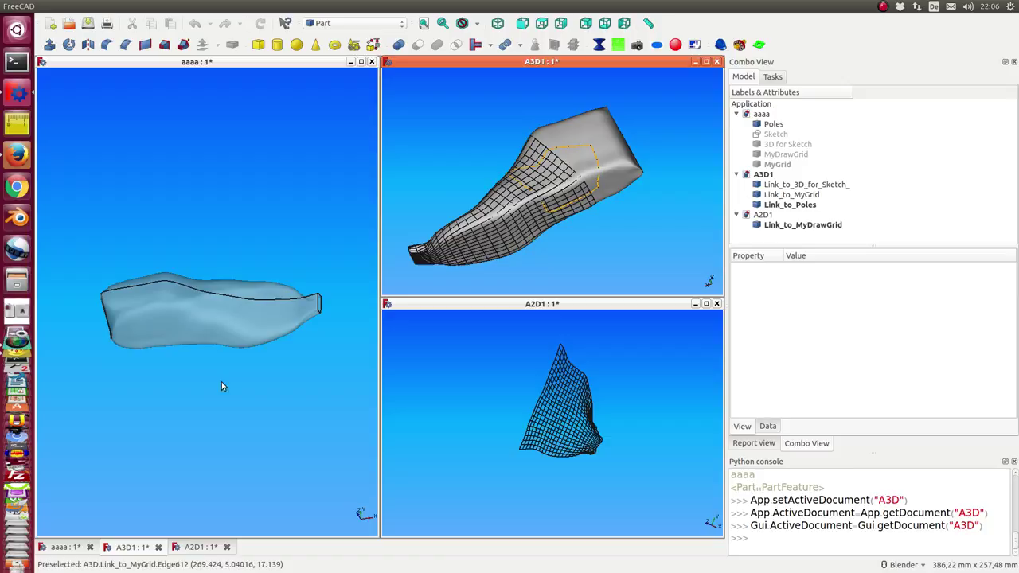
{"action": "middle_click_drag", "start_coordinate": [223, 385], "coordinate": [239, 370]}
{"action": "middle_click_drag", "start_coordinate": [422, 167], "coordinate": [693, 174]}
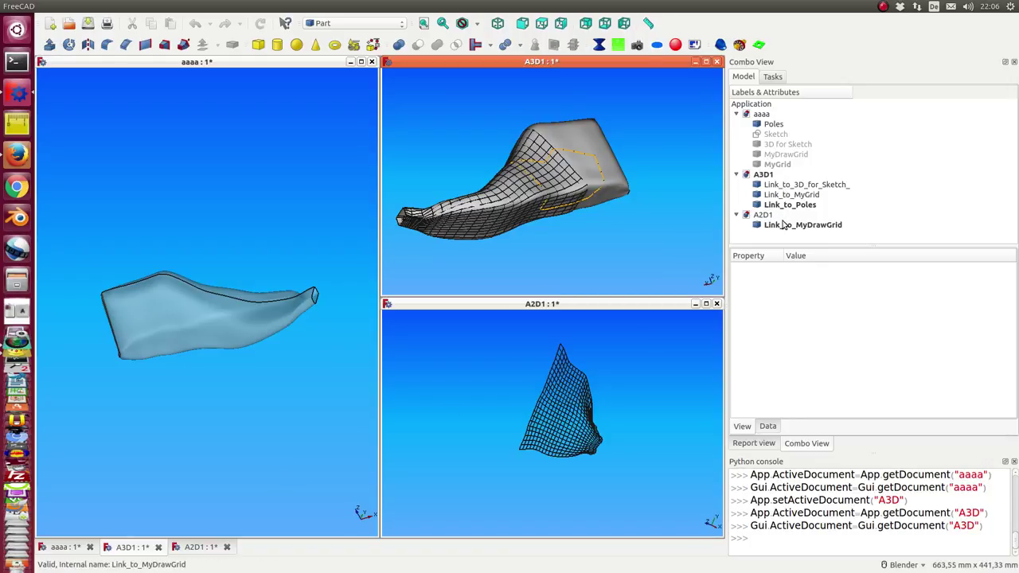
{"action": "middle_click_drag", "start_coordinate": [558, 419], "coordinate": [443, 393]}
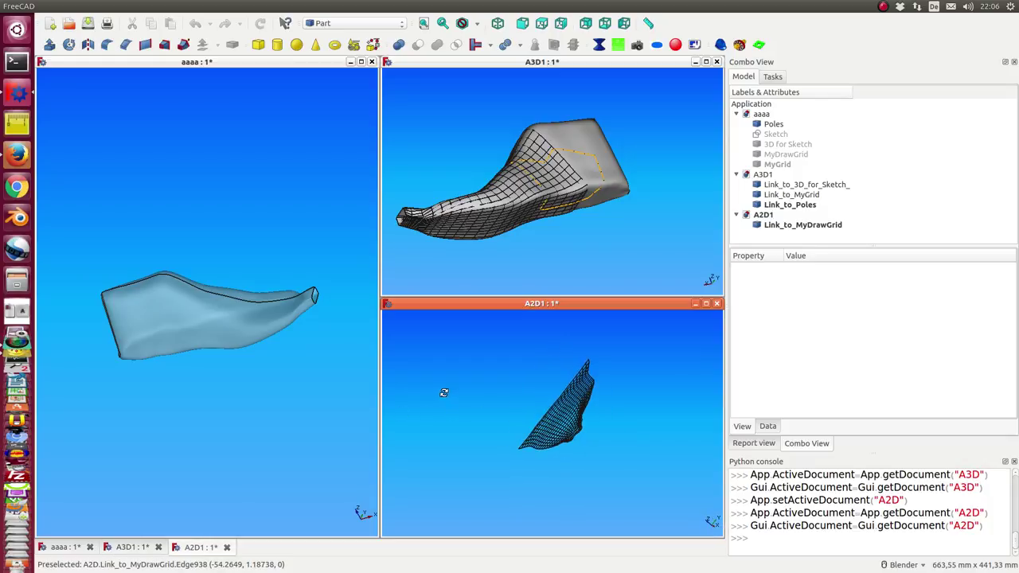
{"action": "left_click", "coordinate": [476, 122]}
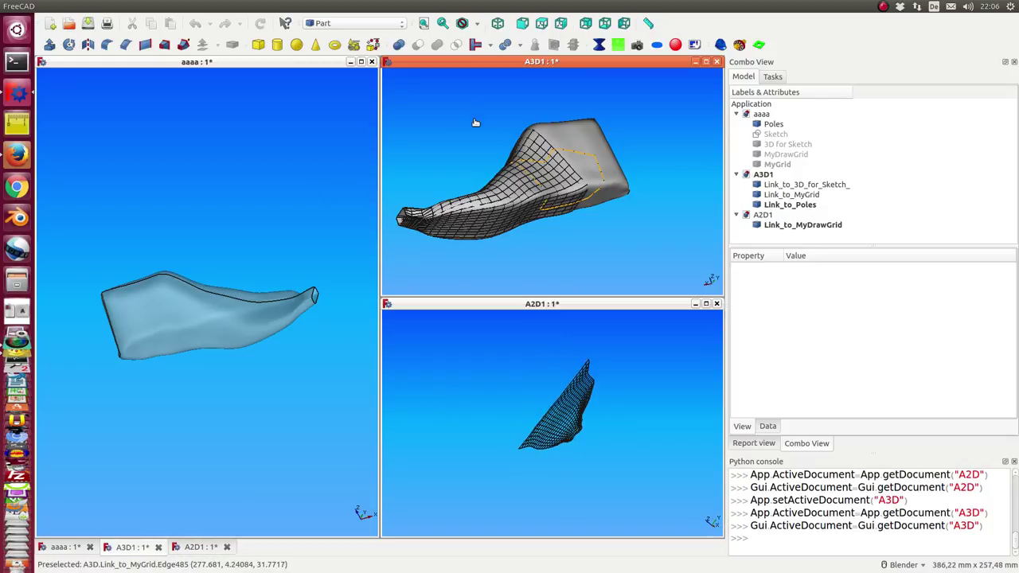
Set A3D1's document window to Undocked, move it aside, and bring A2D1 up over aaaa.
{"action": "left_click", "coordinate": [86, 6]}
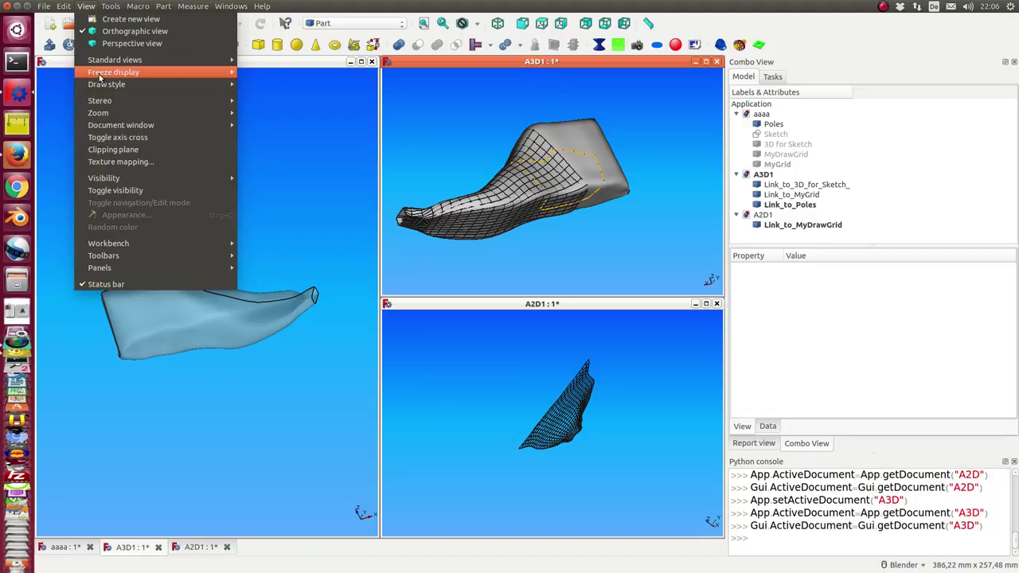
{"action": "mouse_move", "coordinate": [107, 127]}
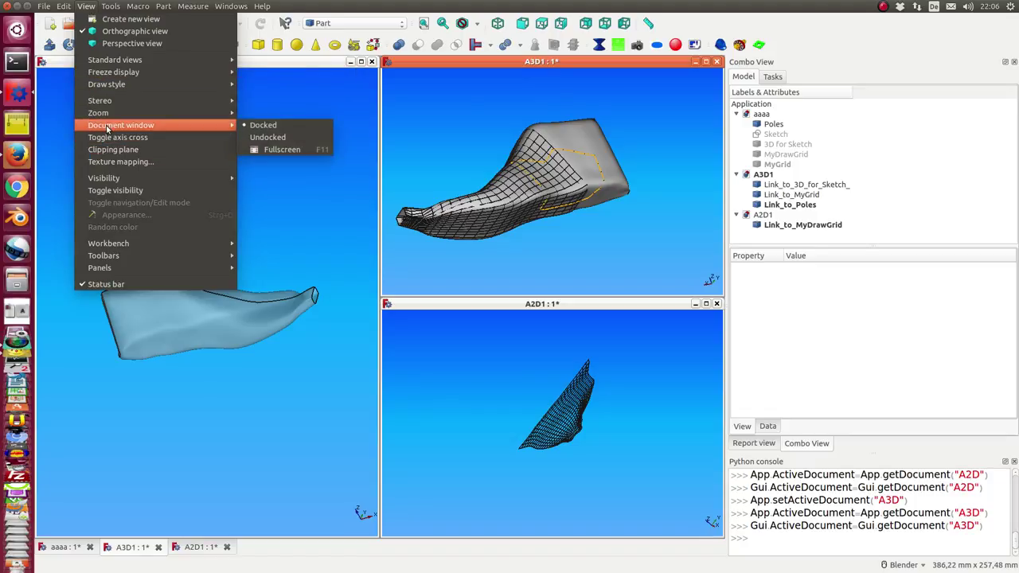
{"action": "left_click", "coordinate": [266, 138]}
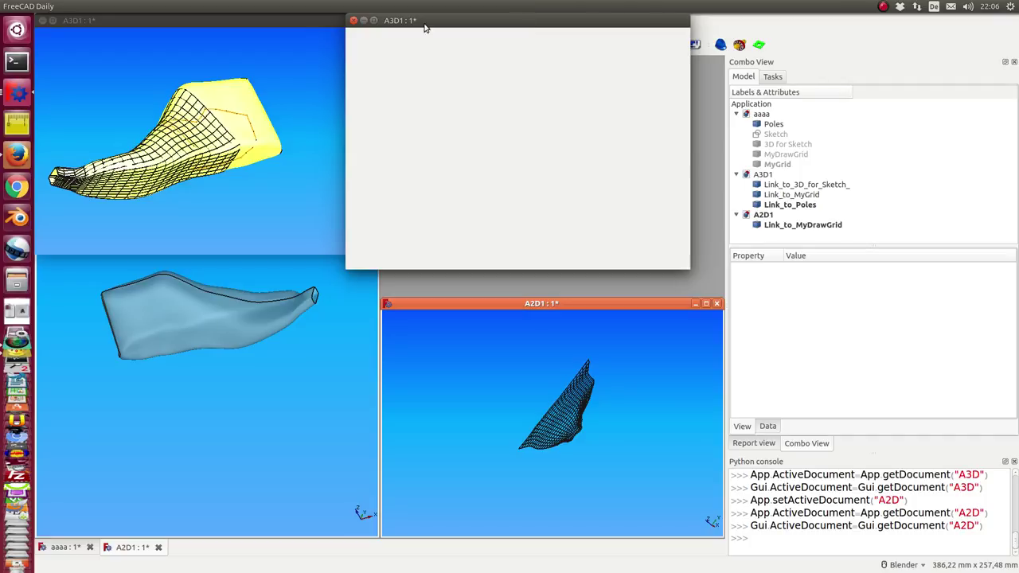
{"action": "left_click_drag", "start_coordinate": [181, 19], "coordinate": [1018, 69]}
{"action": "left_click_drag", "start_coordinate": [498, 303], "coordinate": [265, 163]}
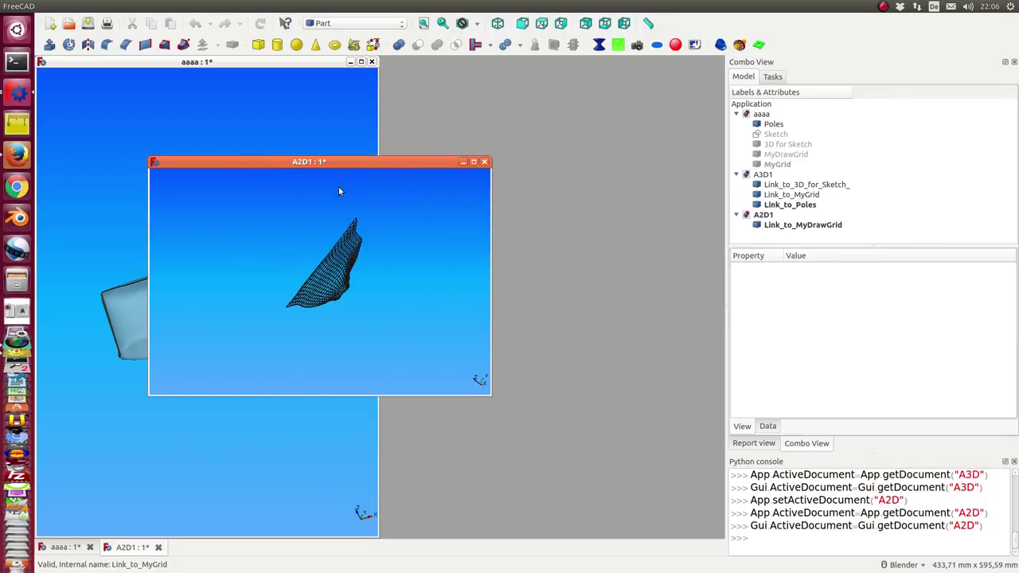
Set A2D1's document window to Undocked and drag it onto the second monitor.
{"action": "left_click", "coordinate": [86, 7]}
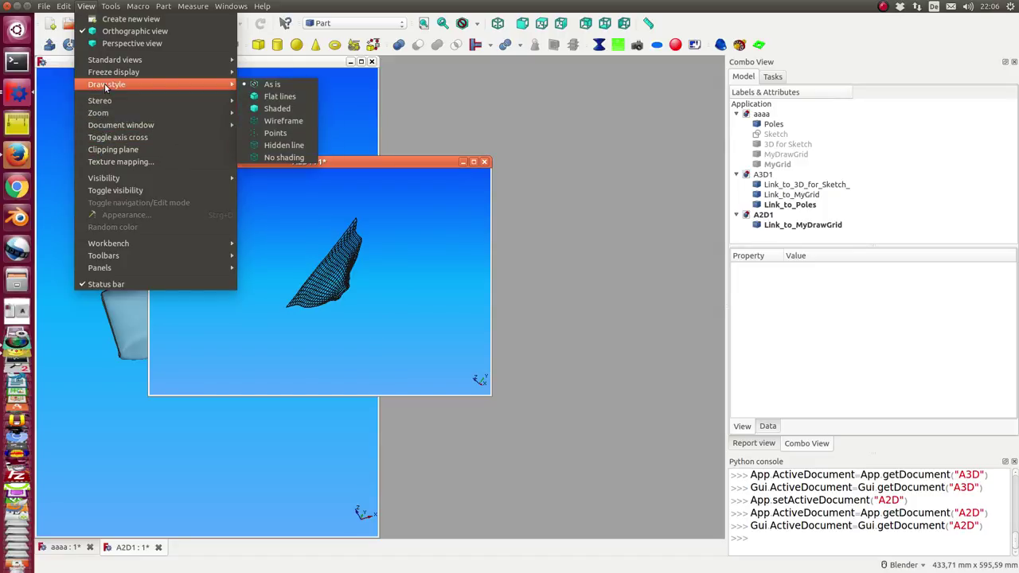
{"action": "mouse_move", "coordinate": [147, 126]}
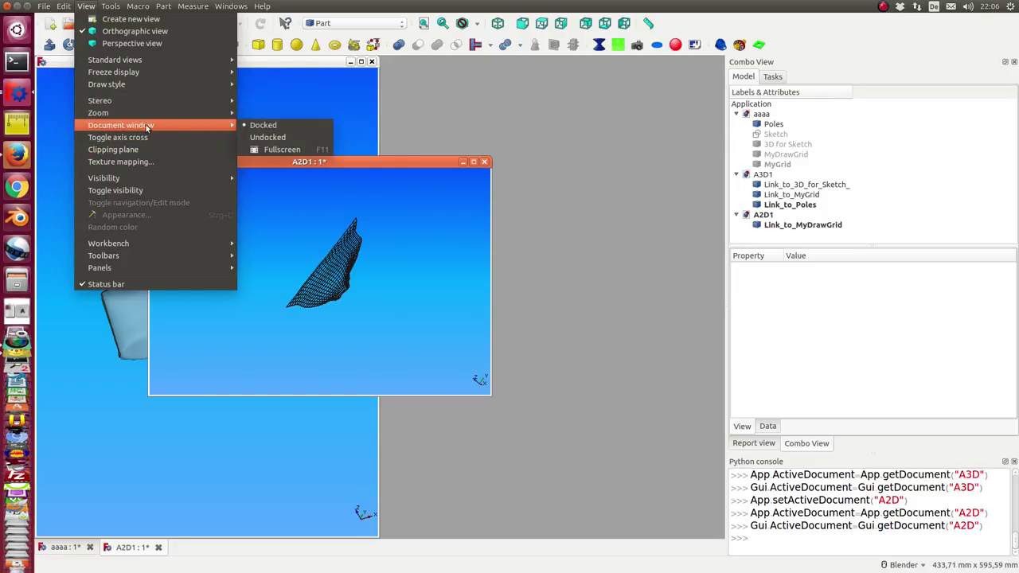
{"action": "left_click", "coordinate": [283, 138]}
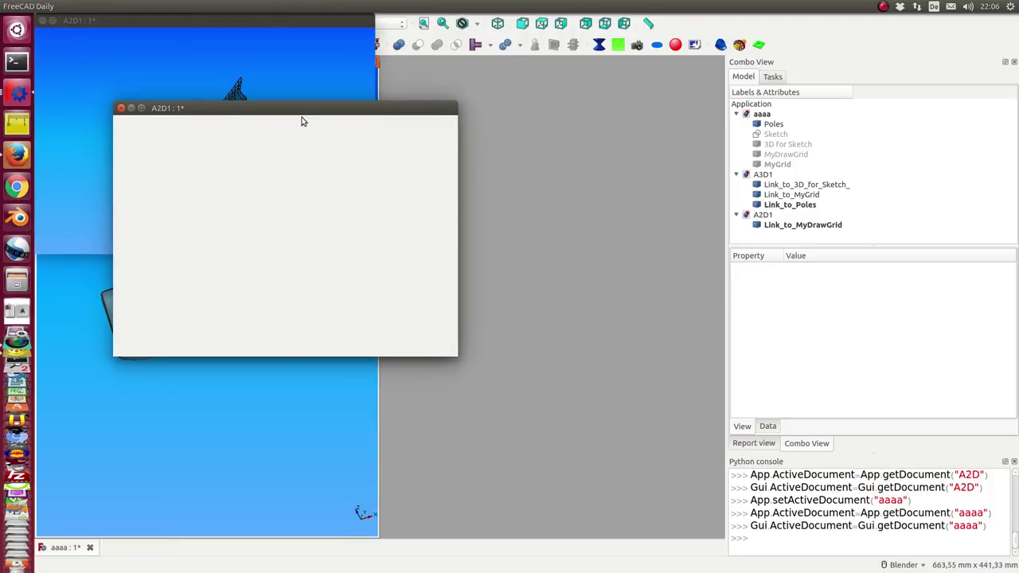
{"action": "left_click_drag", "start_coordinate": [249, 108], "coordinate": [994, 301]}
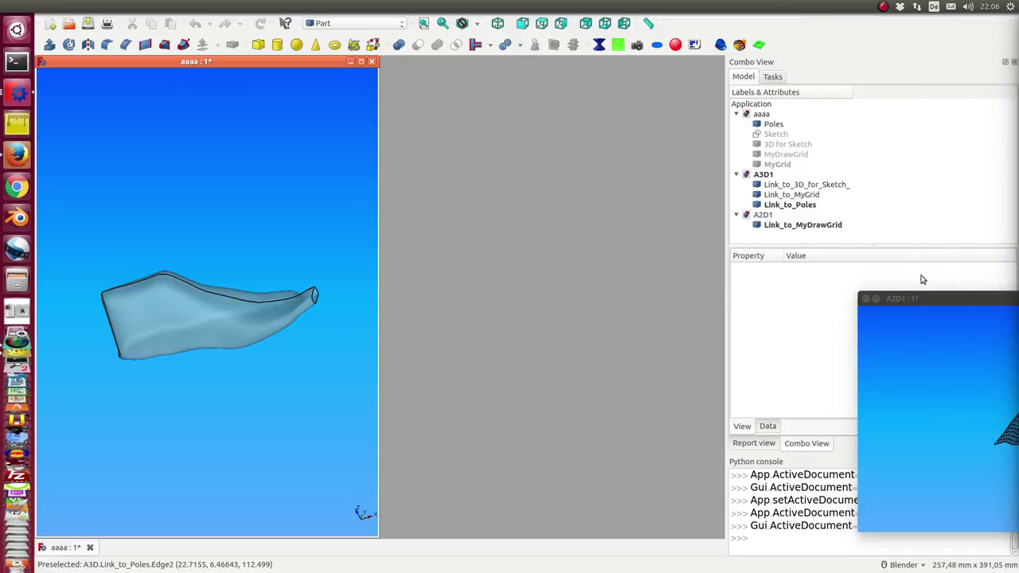
{"action": "left_click_drag", "start_coordinate": [917, 300], "coordinate": [755, 247]}
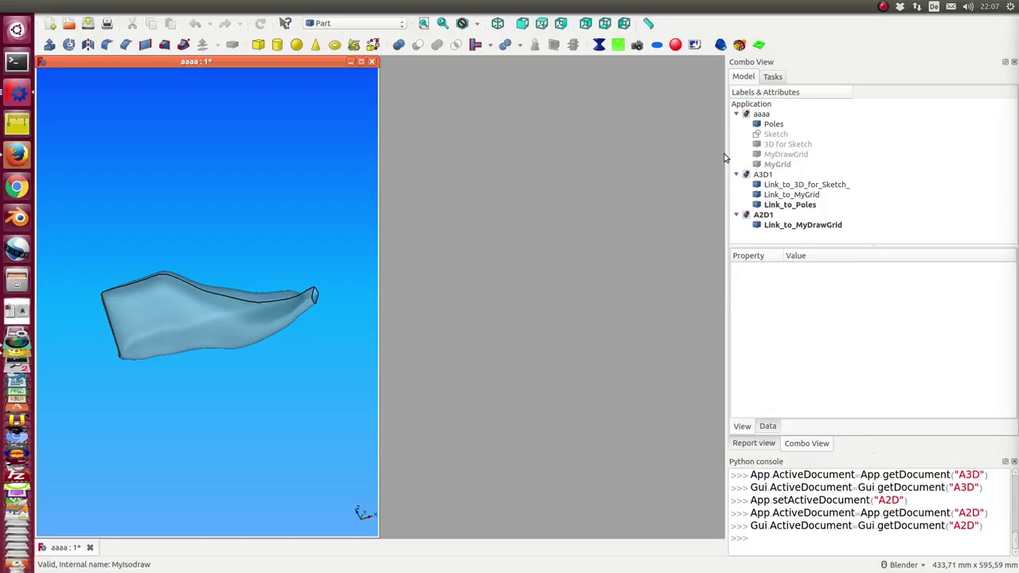
Make the Sketch visible, maximize the aaaa view, and orbit to see the sketch beside the surface.
{"action": "left_click", "coordinate": [773, 136]}
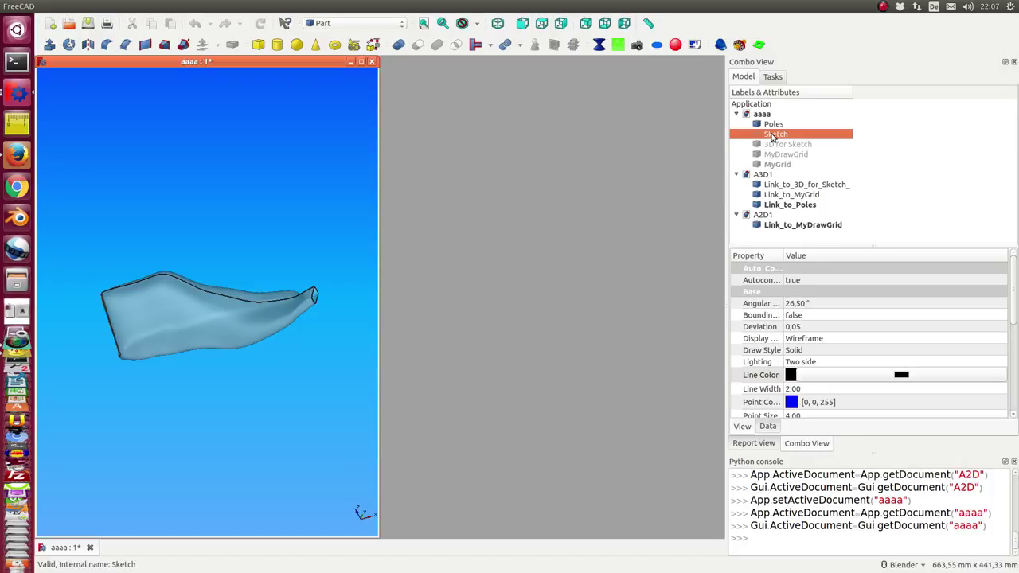
{"action": "key", "text": "space"}
{"action": "left_click", "coordinate": [361, 62]}
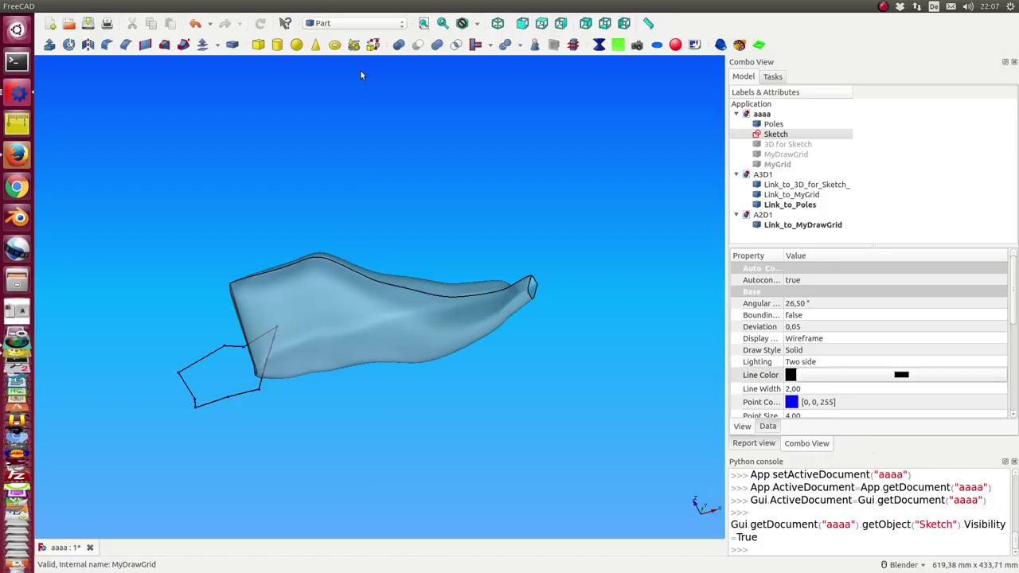
{"action": "middle_click_drag", "start_coordinate": [373, 152], "coordinate": [521, 114]}
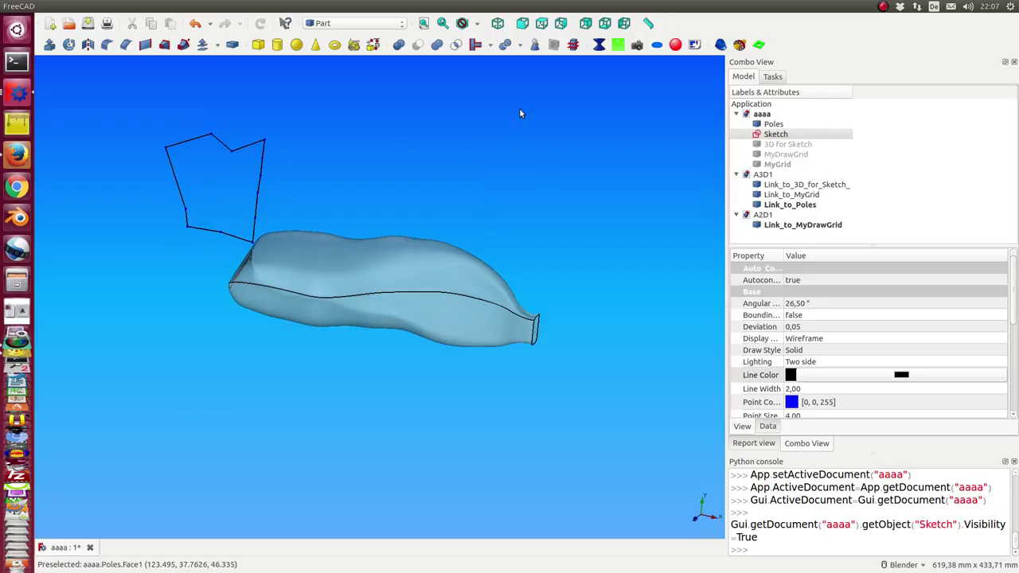